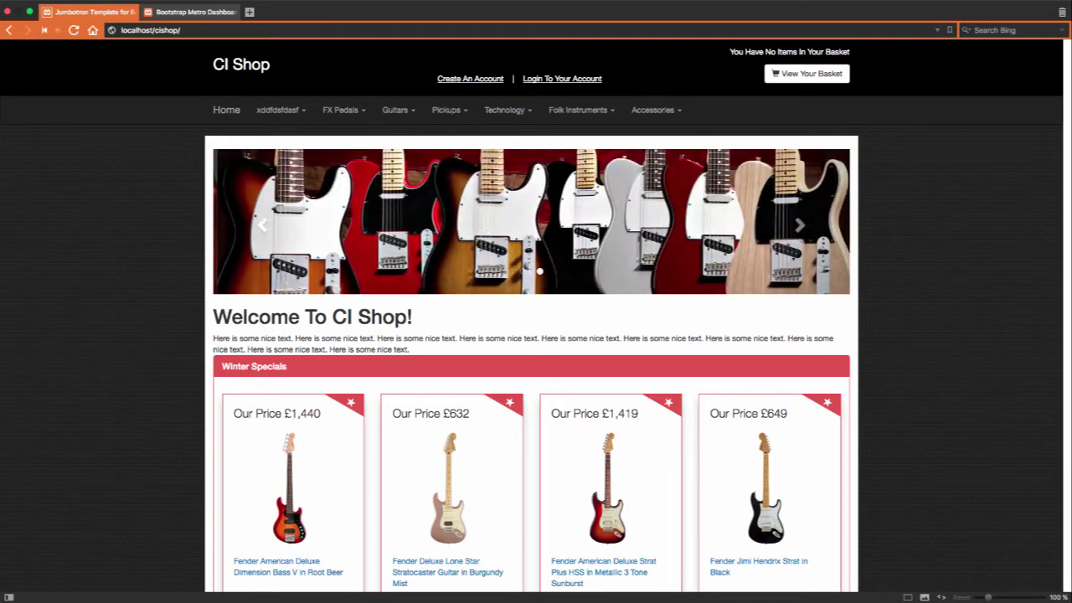
Highlight part of the home page welcome paragraph, then view the About Us page
{"action": "left_click_drag", "start_coordinate": [266, 338], "coordinate": [409, 349]}
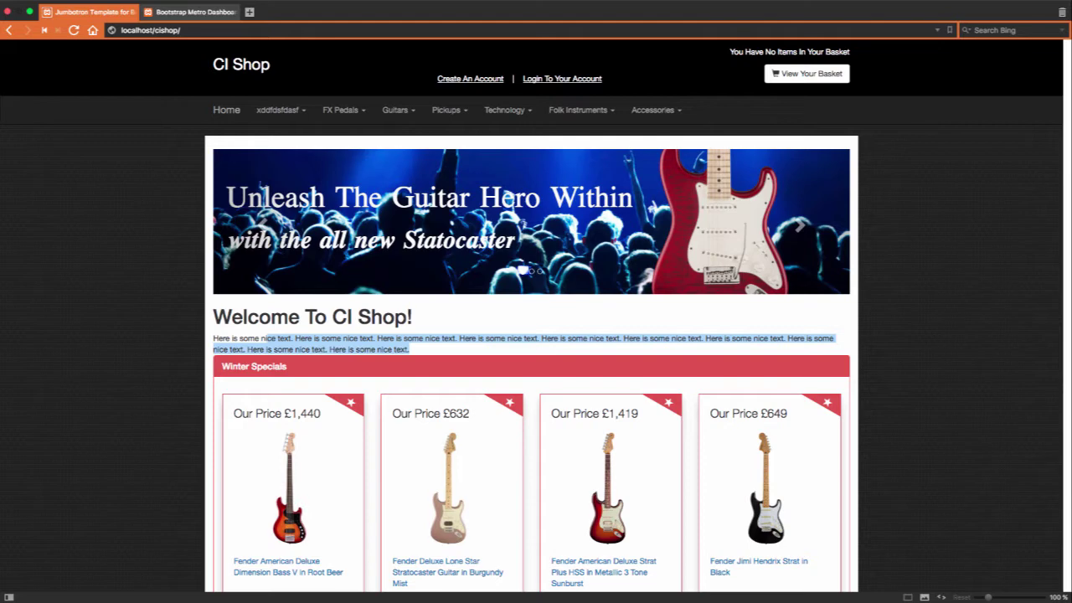
{"action": "scroll", "coordinate": [467, 537], "scroll_direction": "down", "scroll_amount": 5}
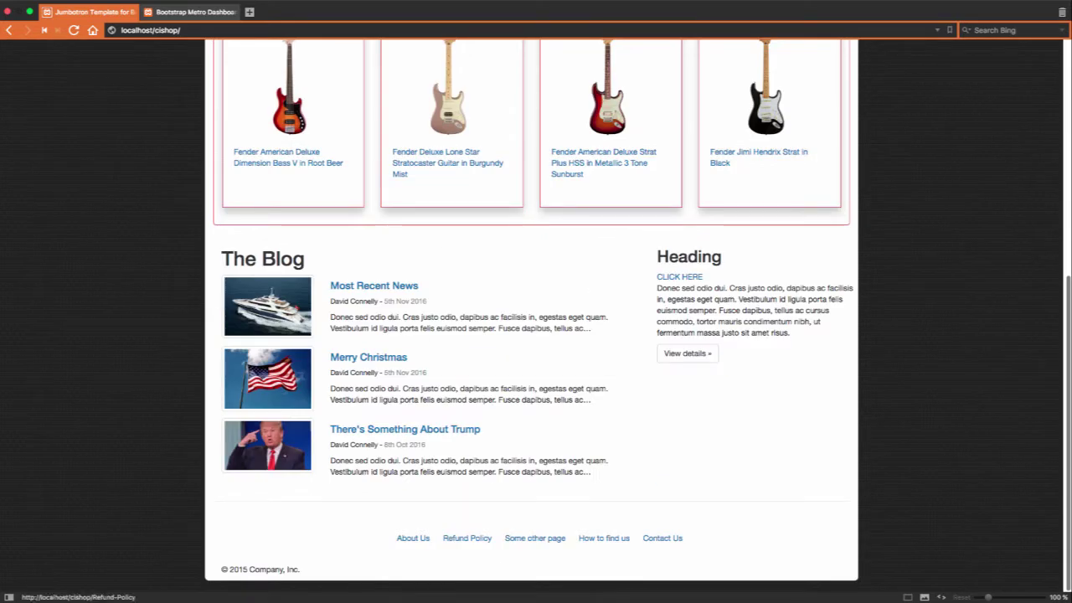
{"action": "left_click", "coordinate": [413, 537]}
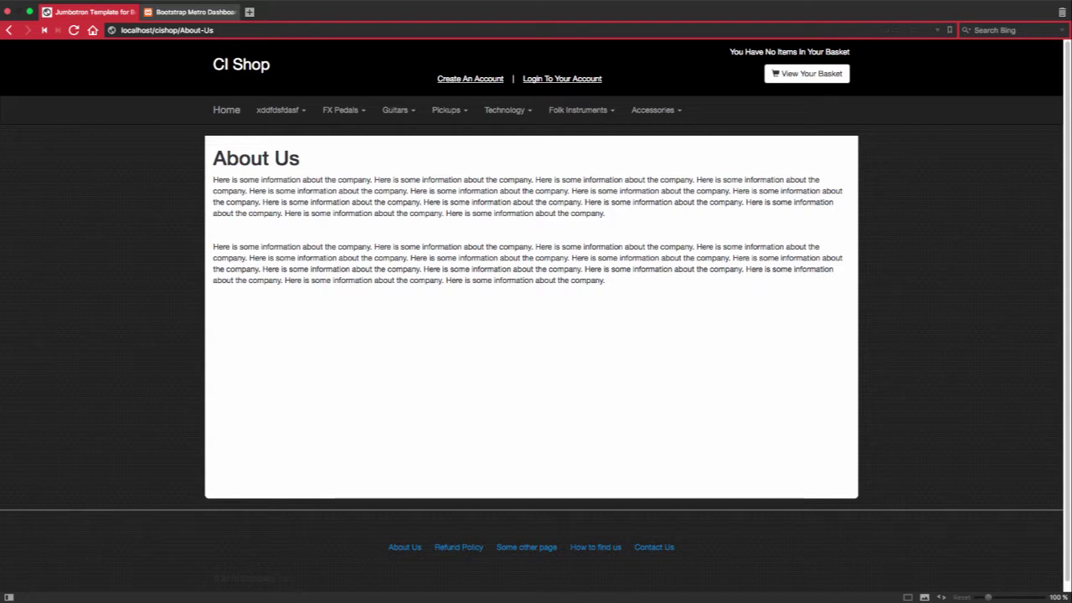
Return home and open the Fender American Deluxe Strat Plus HSS from Winter Specials
{"action": "left_click", "coordinate": [226, 110]}
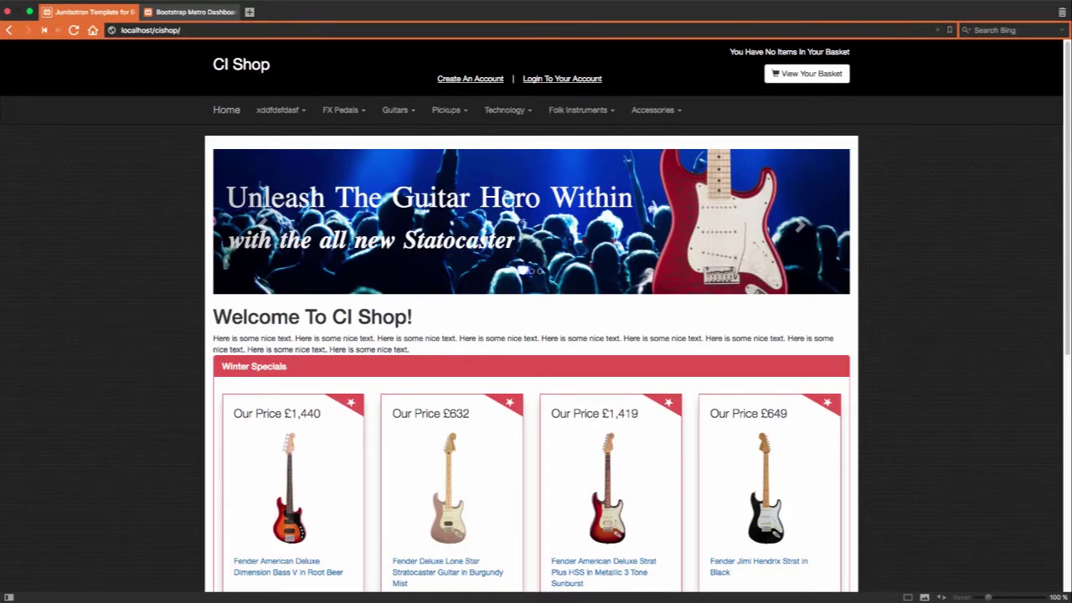
{"action": "scroll", "coordinate": [536, 316], "scroll_direction": "down", "scroll_amount": 1}
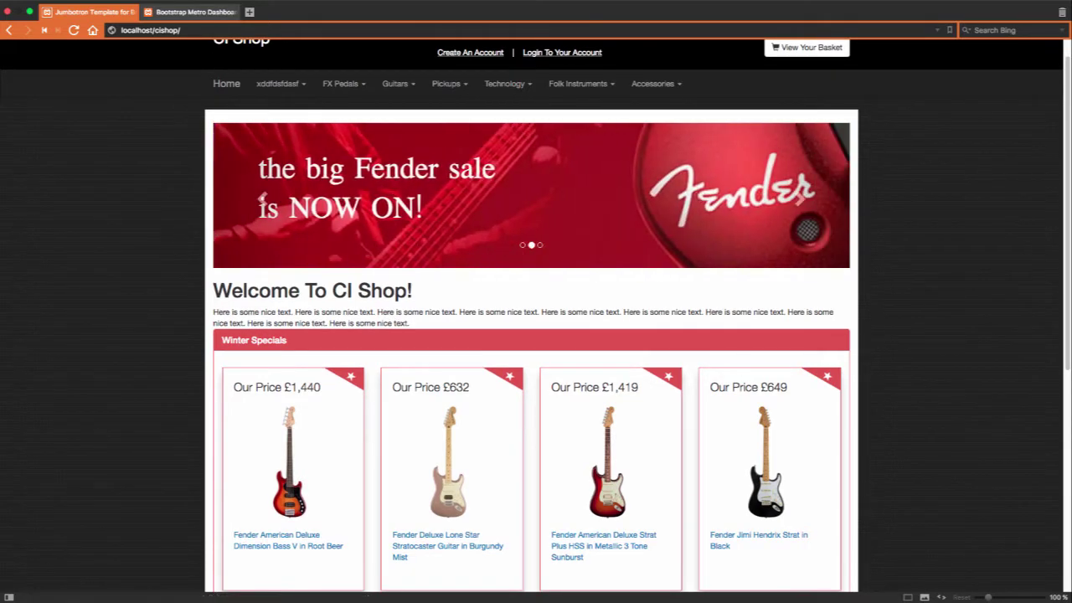
{"action": "left_click", "coordinate": [603, 540]}
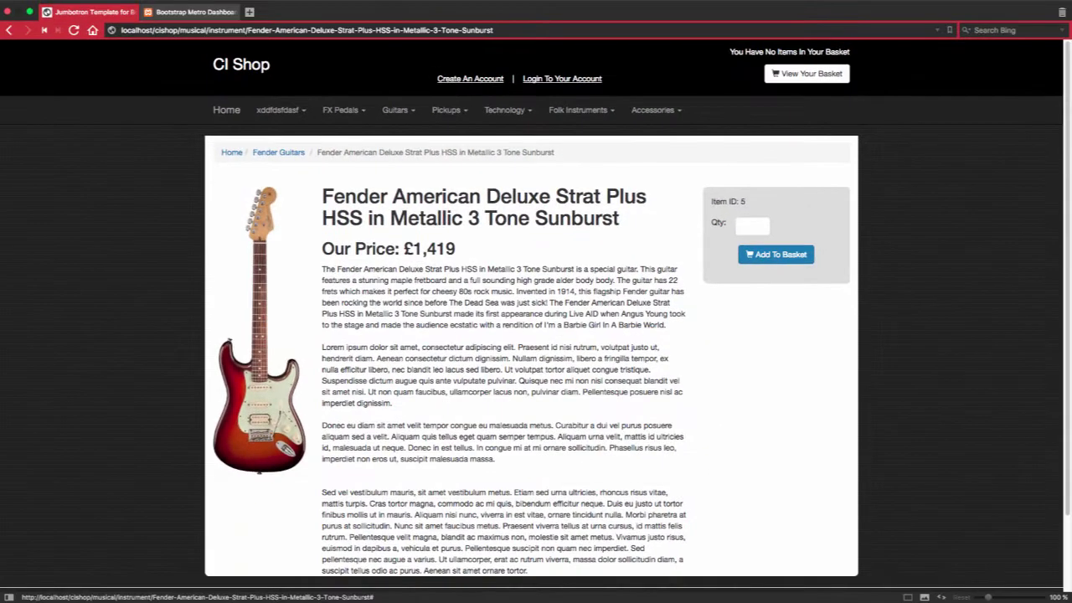
Enlarge the Strat Plus HSS product photo, close it, and go back to the home page
{"action": "left_click", "coordinate": [136, 418]}
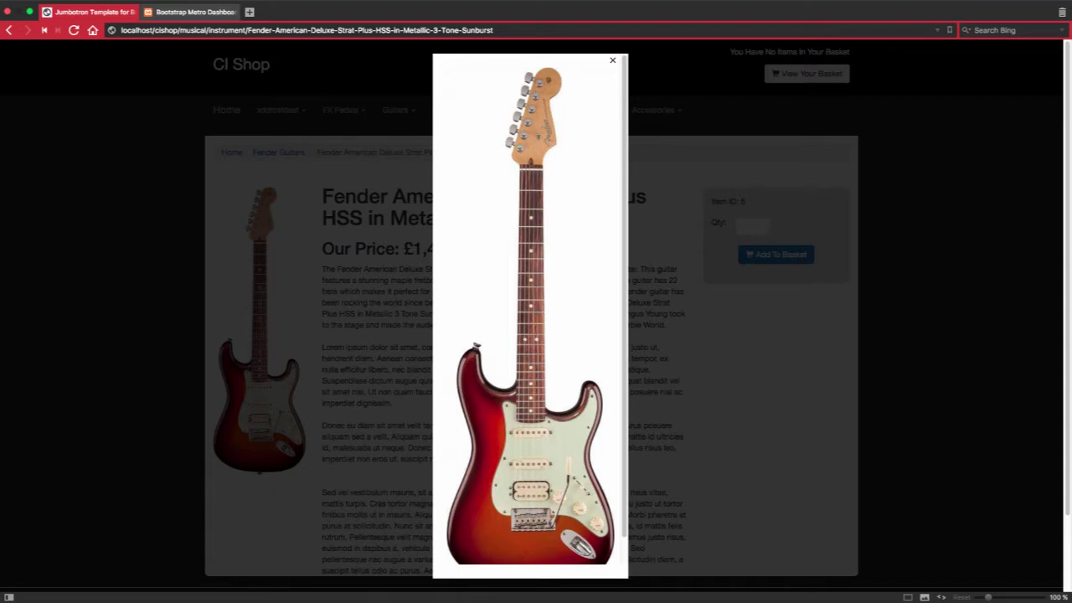
{"action": "key", "text": "Escape"}
{"action": "scroll", "coordinate": [536, 335], "scroll_direction": "down", "scroll_amount": 3}
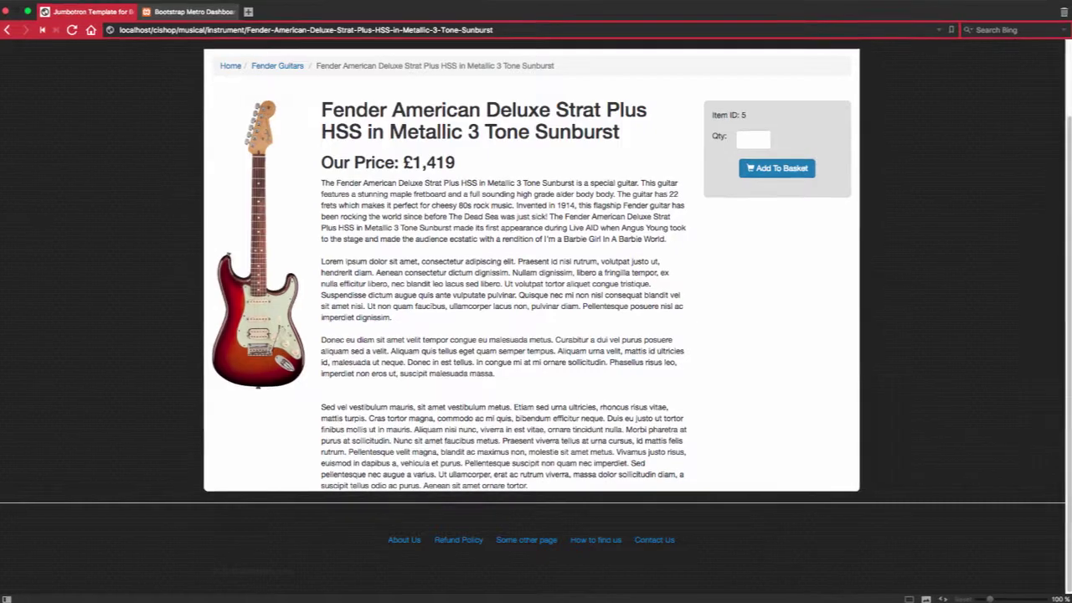
{"action": "scroll", "coordinate": [536, 335], "scroll_direction": "up", "scroll_amount": 3}
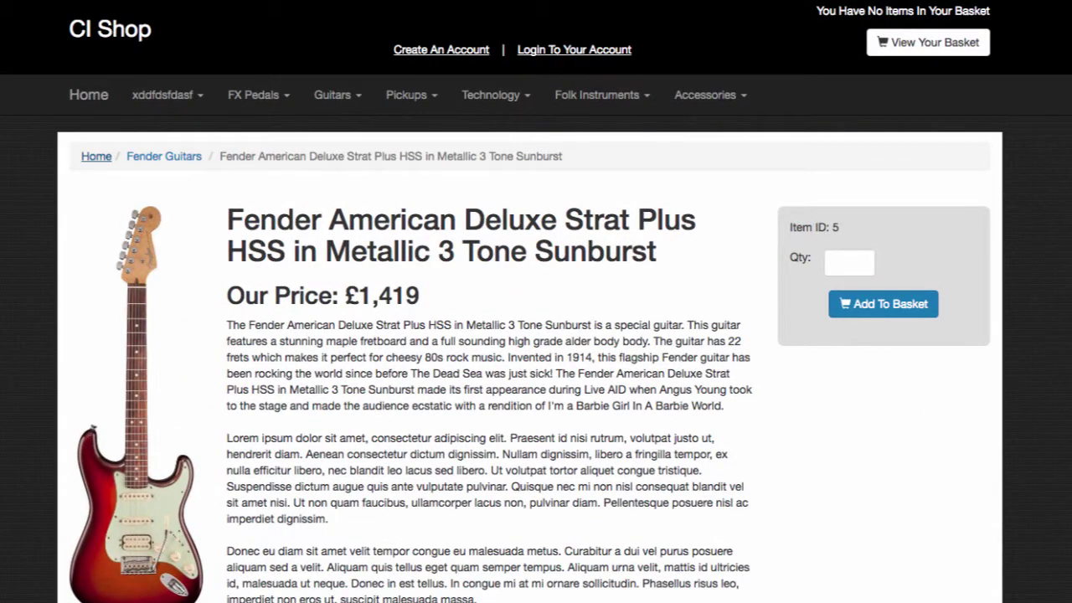
{"action": "key", "text": "alt+Left"}
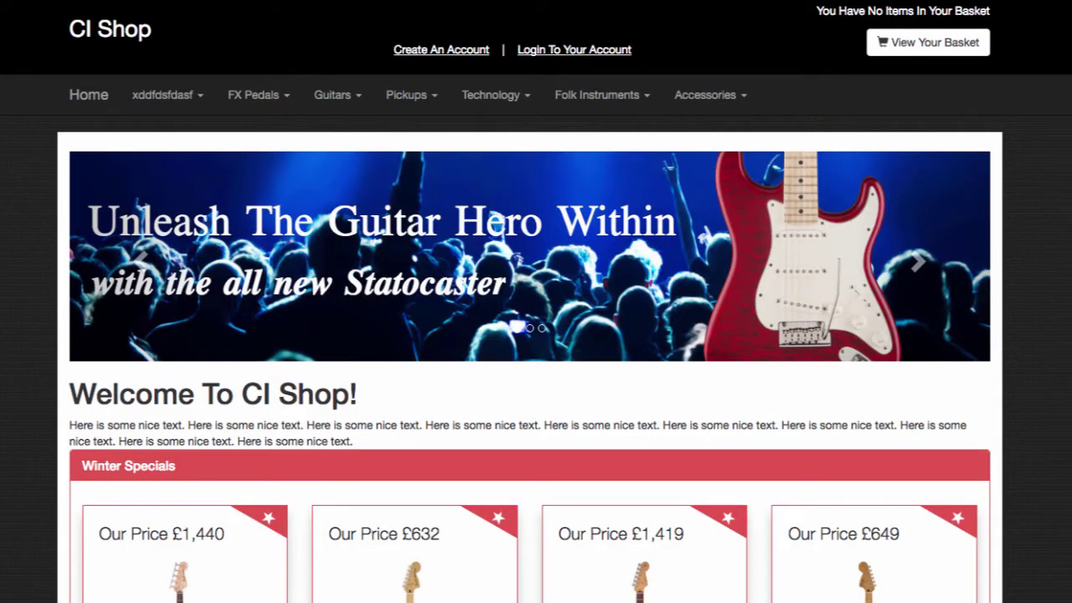
Browse the £649 Fender Jimi Hendrix Strat in Black photos, then return to the home page
{"action": "key", "text": "alt+Right"}
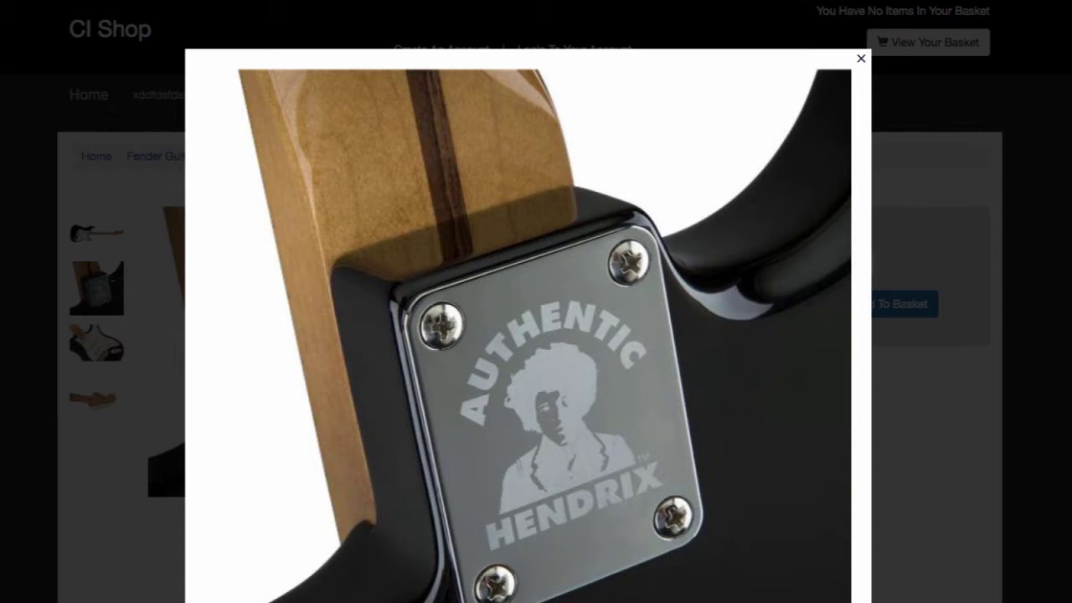
{"action": "key", "text": "Escape"}
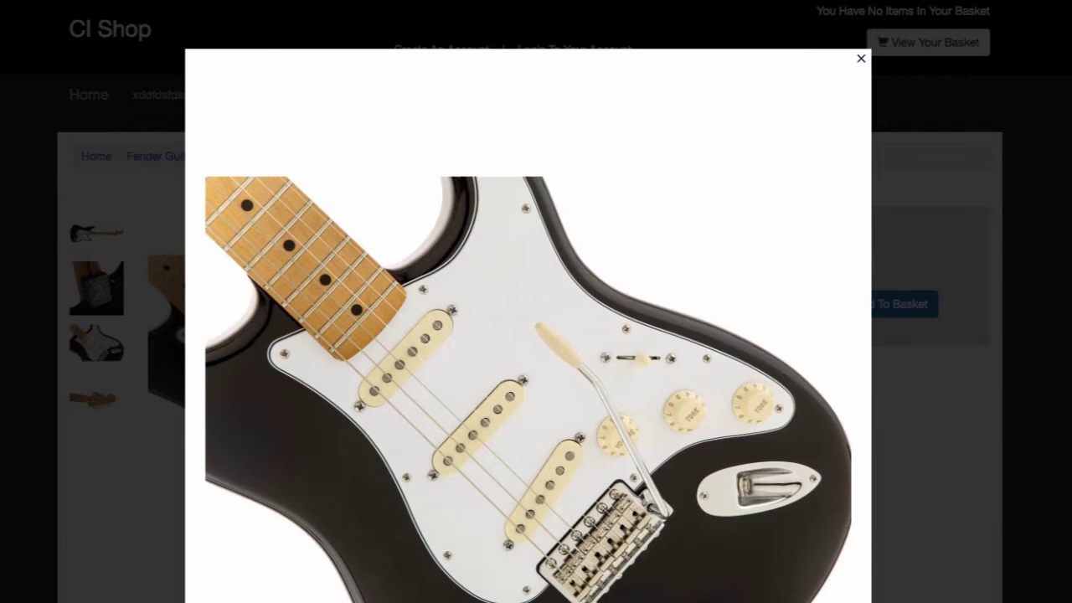
{"action": "key", "text": "Escape"}
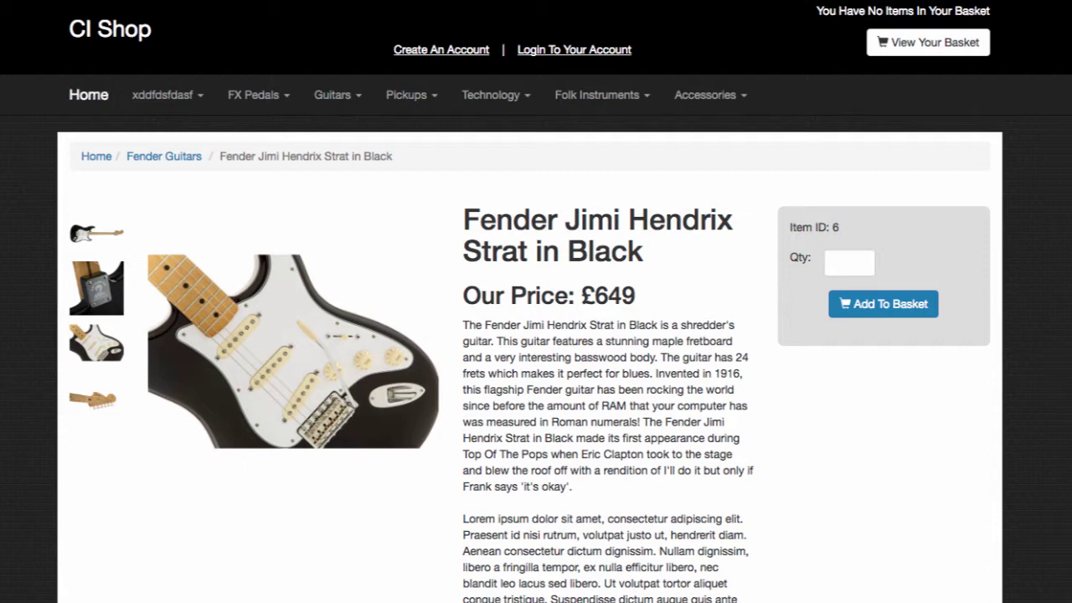
{"action": "left_click", "coordinate": [88, 95]}
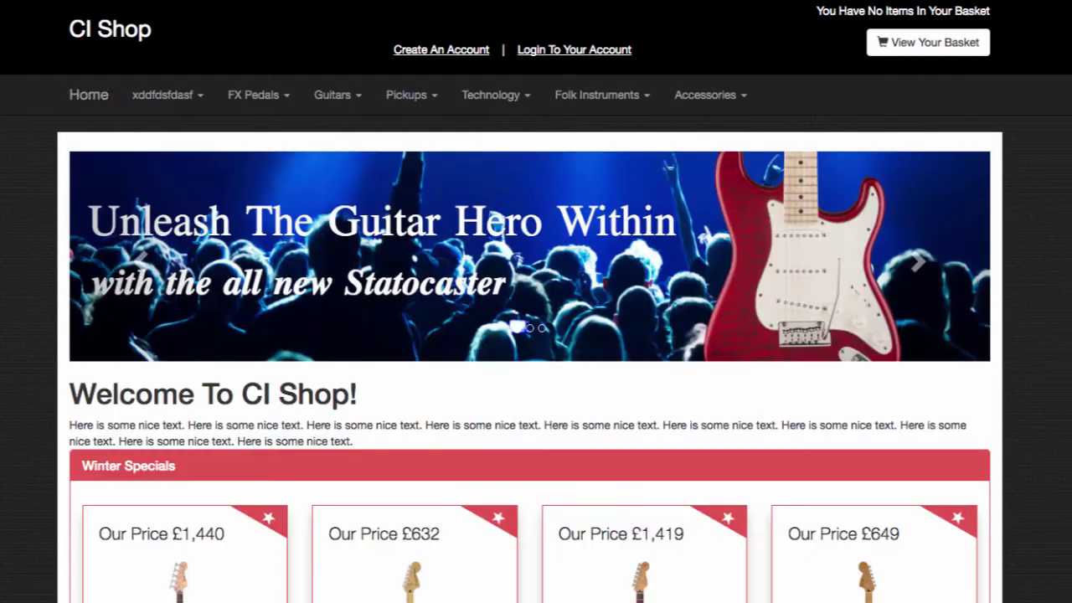
Open page 2 of Guitars > Fender Guitars and the £360 Squier Vintage Modified Bass VI, Item ID 32
{"action": "left_click", "coordinate": [333, 94]}
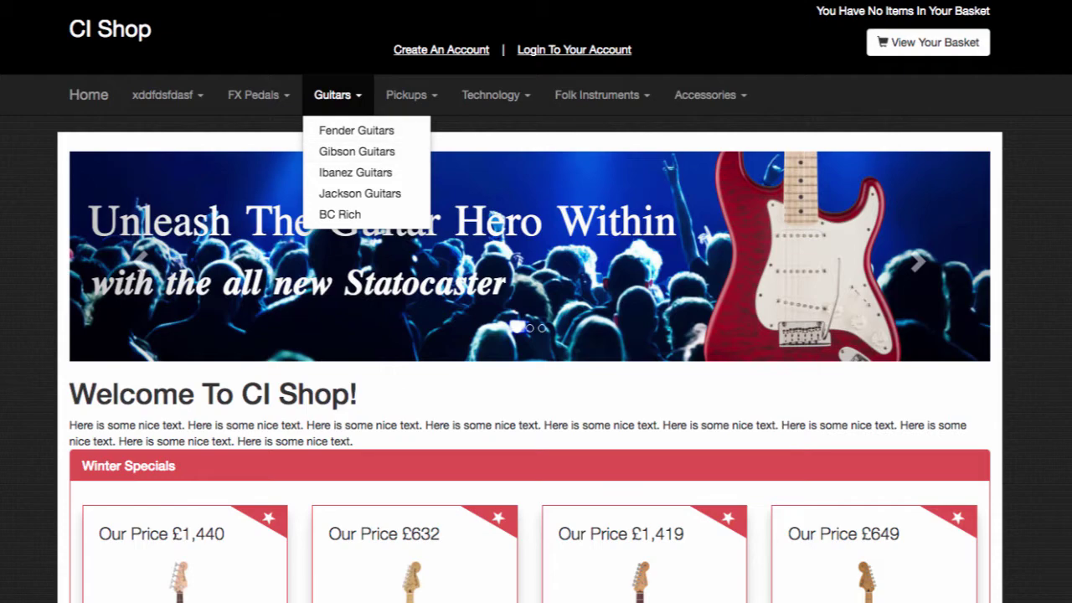
{"action": "left_click", "coordinate": [356, 129]}
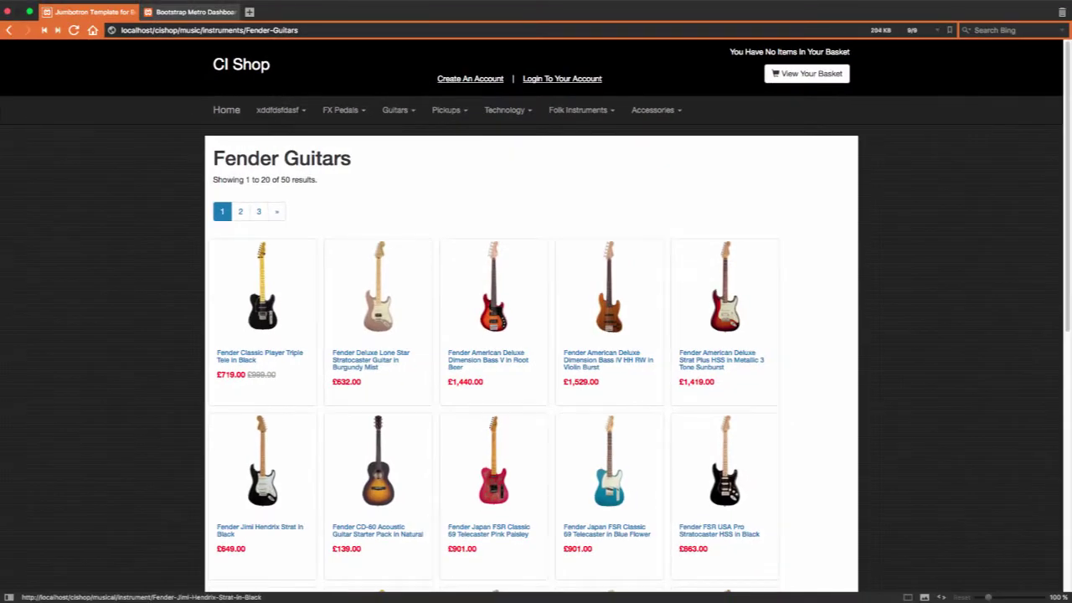
{"action": "scroll", "coordinate": [536, 335], "scroll_direction": "down", "scroll_amount": 5}
{"action": "scroll", "coordinate": [536, 335], "scroll_direction": "up", "scroll_amount": 5}
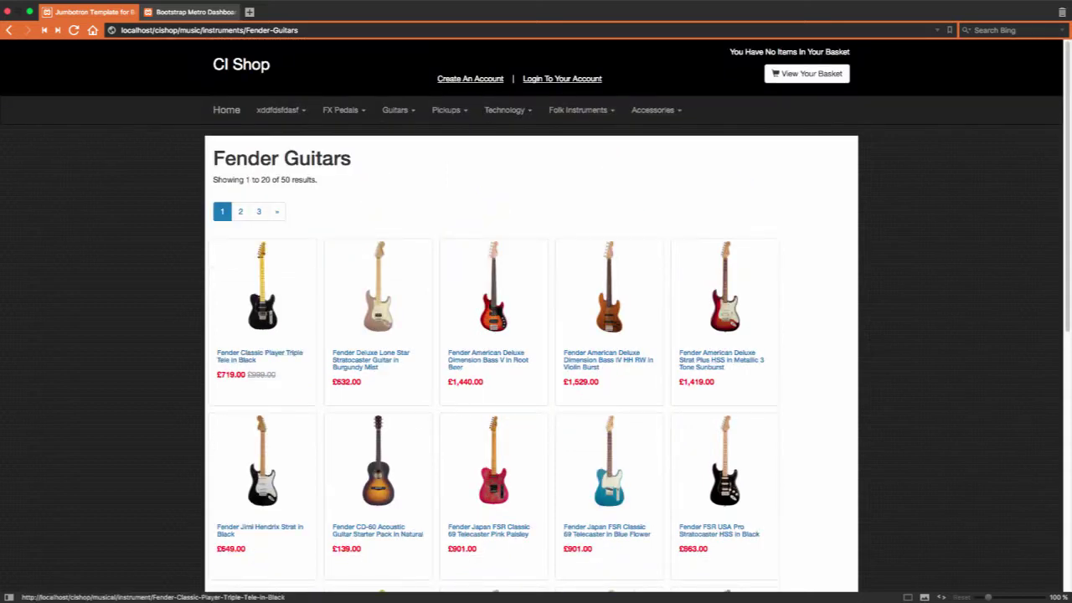
{"action": "left_click", "coordinate": [240, 211]}
{"action": "scroll", "coordinate": [263, 335], "scroll_direction": "down", "scroll_amount": 5}
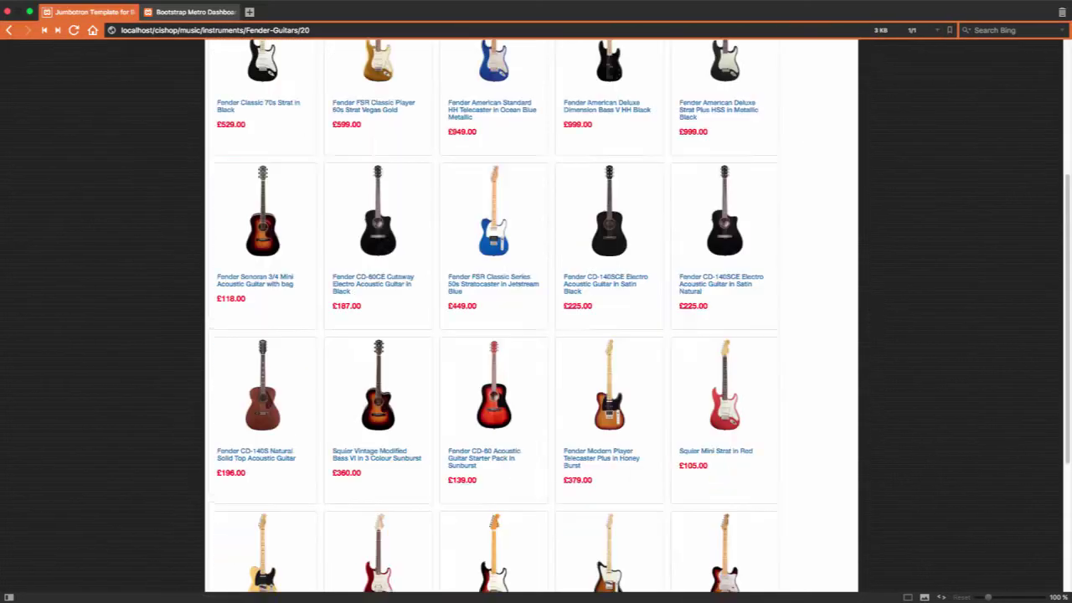
{"action": "scroll", "coordinate": [262, 335], "scroll_direction": "up", "scroll_amount": 1}
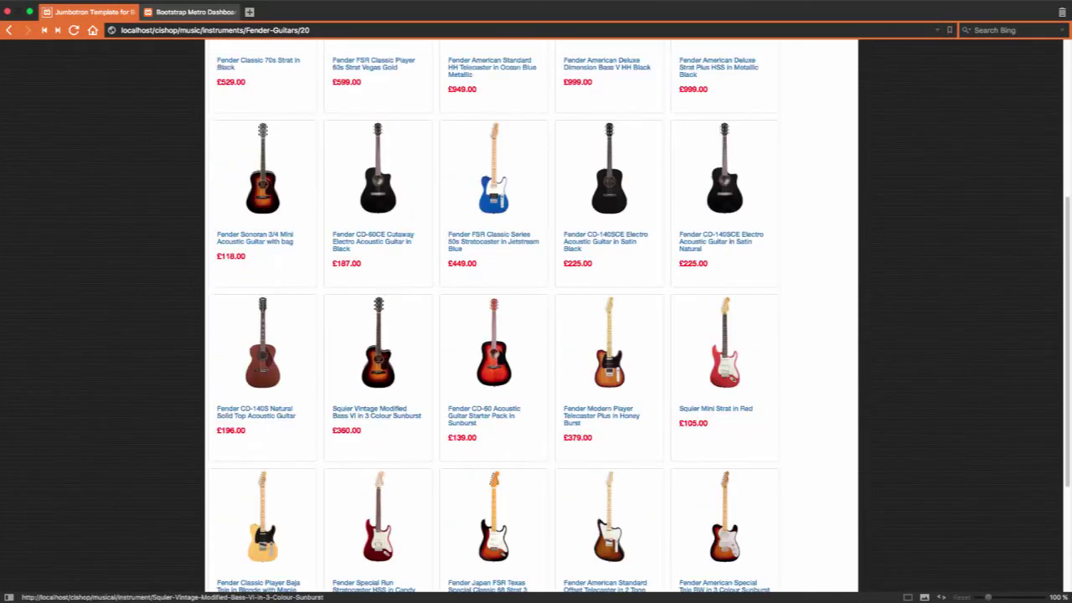
{"action": "left_click", "coordinate": [376, 412]}
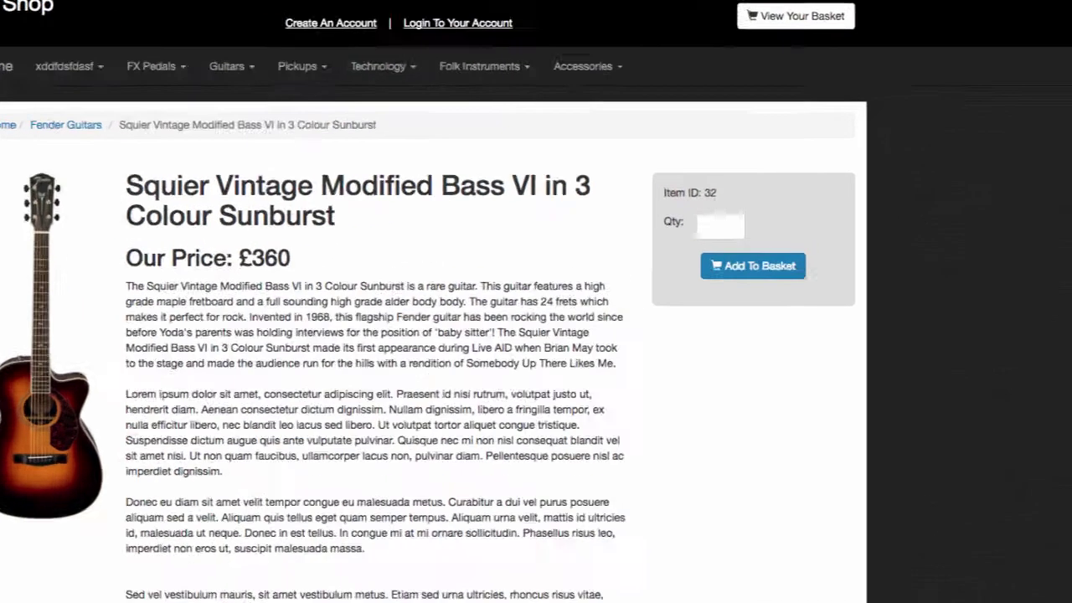
Add the Squier Vintage Modified Bass VI to the basket with quantity 1
{"action": "left_click", "coordinate": [752, 226]}
{"action": "type", "text": "1"}
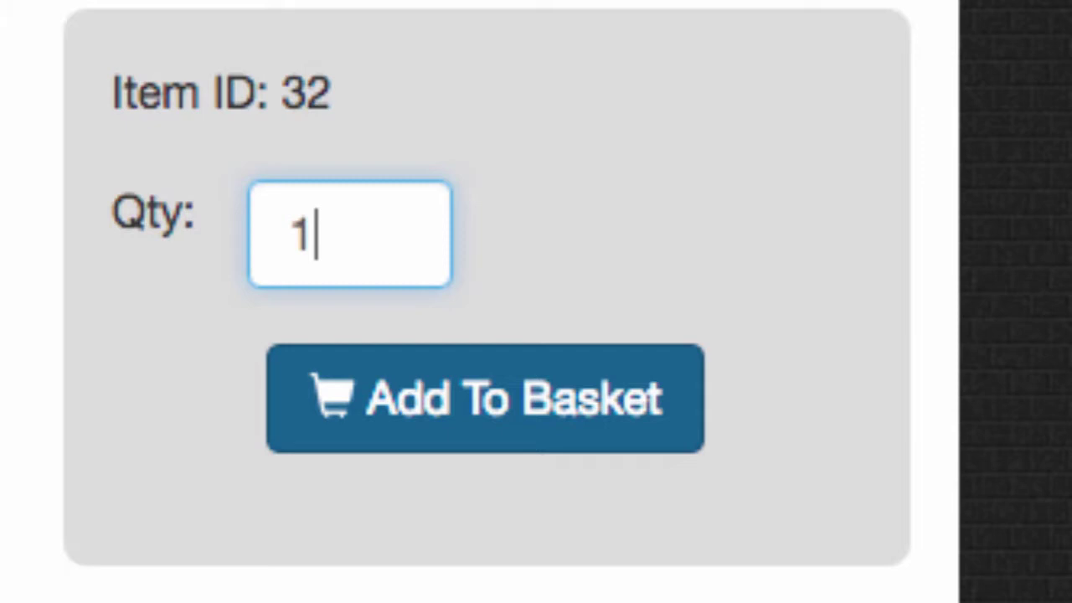
{"action": "left_click", "coordinate": [485, 397]}
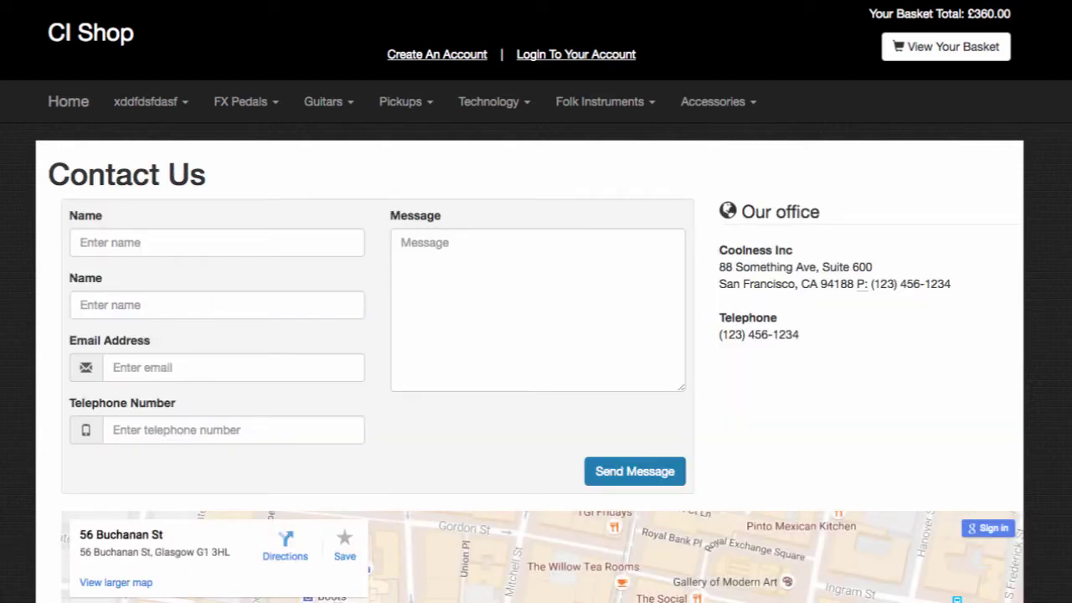
Review the Contact Us map and office details, then switch to the Bootstrap Metro Dashboard tab
{"action": "scroll", "coordinate": [536, 335], "scroll_direction": "down", "scroll_amount": 5}
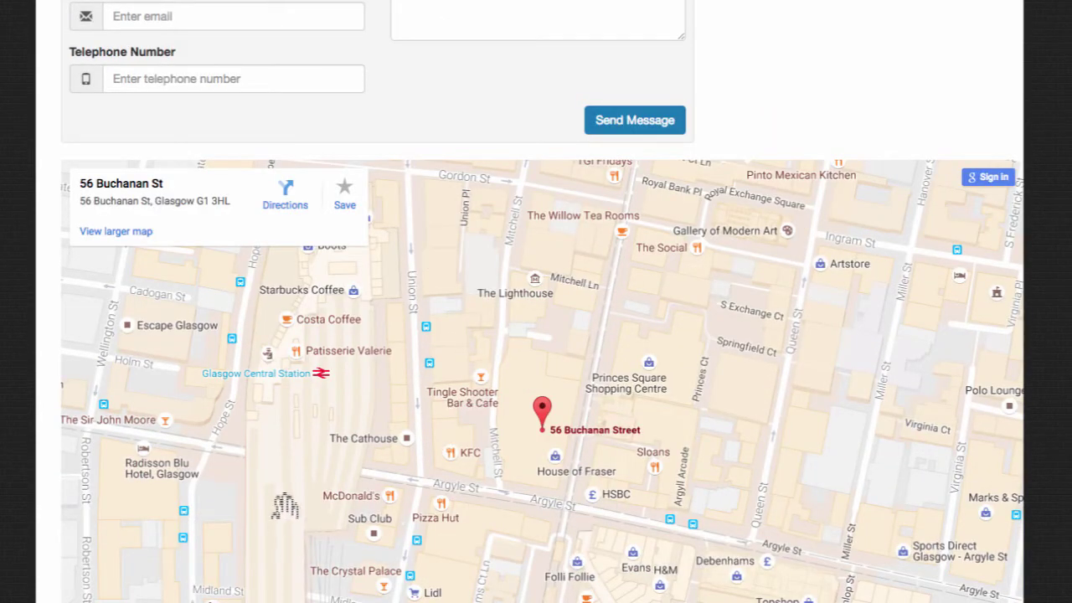
{"action": "left_click_drag", "start_coordinate": [447, 431], "coordinate": [488, 534]}
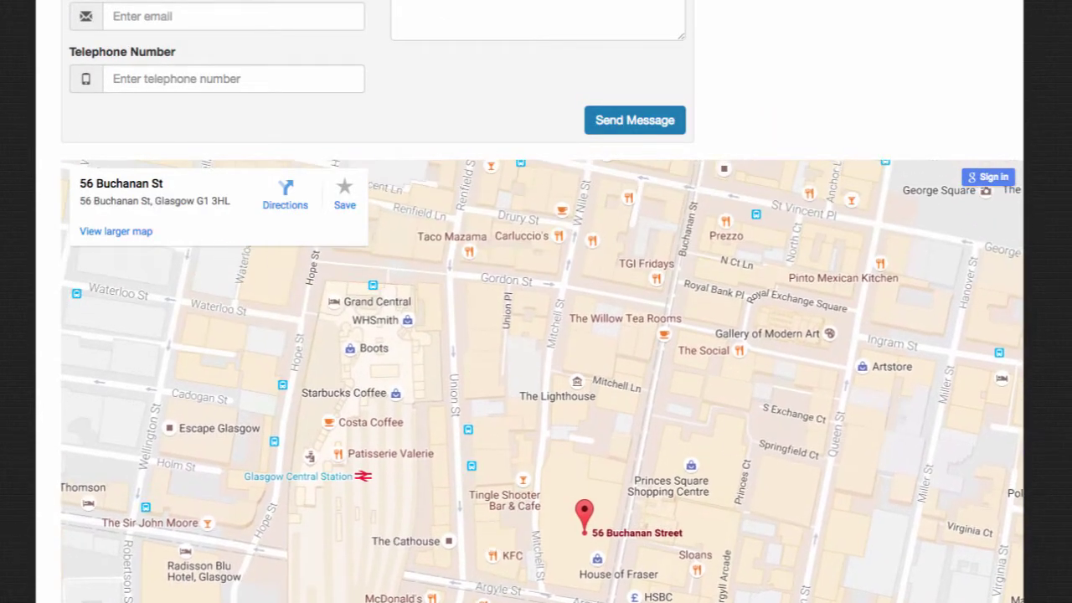
{"action": "scroll", "coordinate": [488, 533], "scroll_direction": "up", "scroll_amount": 5}
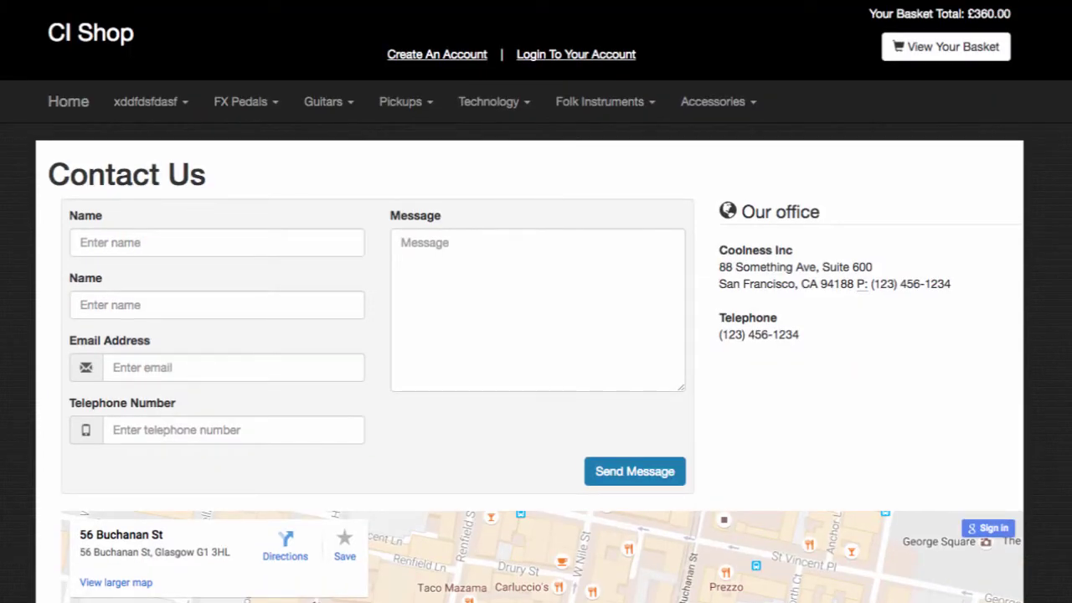
{"action": "left_click_drag", "start_coordinate": [718, 249], "coordinate": [787, 335]}
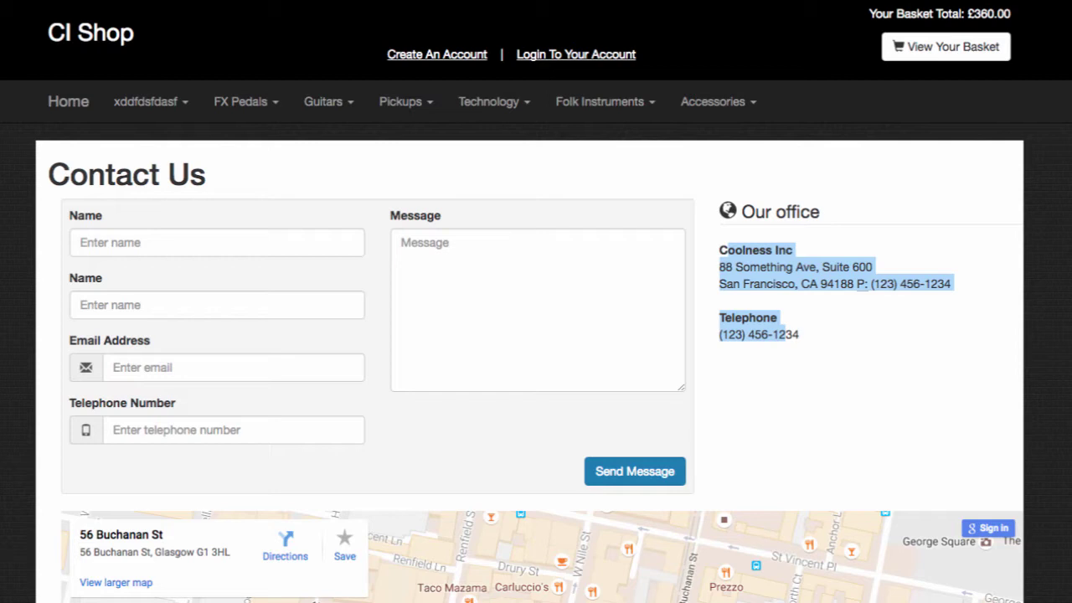
{"action": "left_click", "coordinate": [787, 335]}
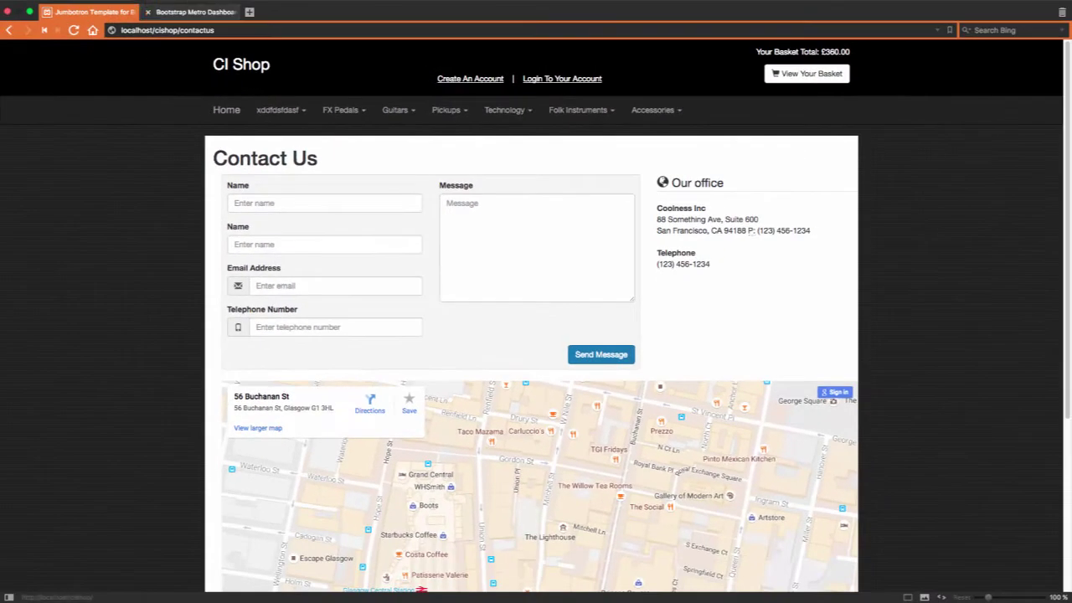
{"action": "left_click", "coordinate": [192, 12]}
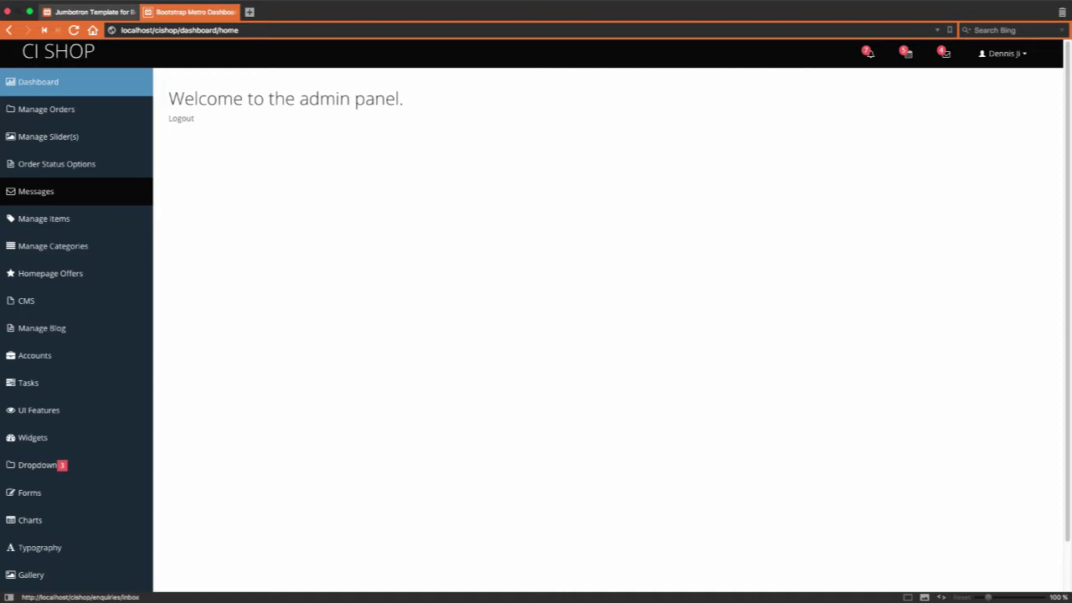
In Messages, open enquiry ID 8 and submit a Four Stars ranking
{"action": "left_click", "coordinate": [36, 190]}
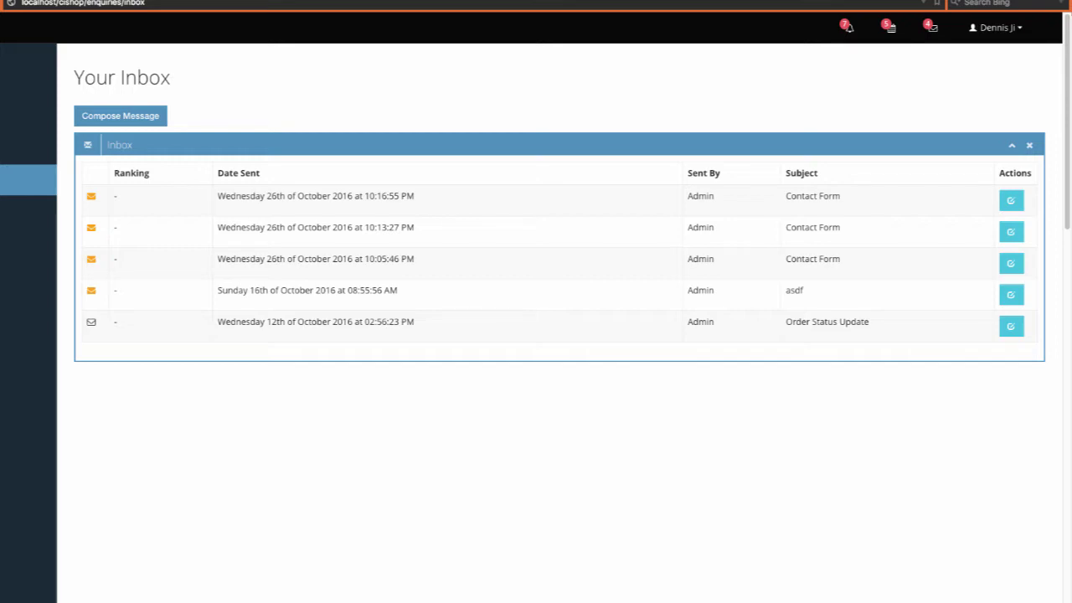
{"action": "left_click", "coordinate": [1010, 200]}
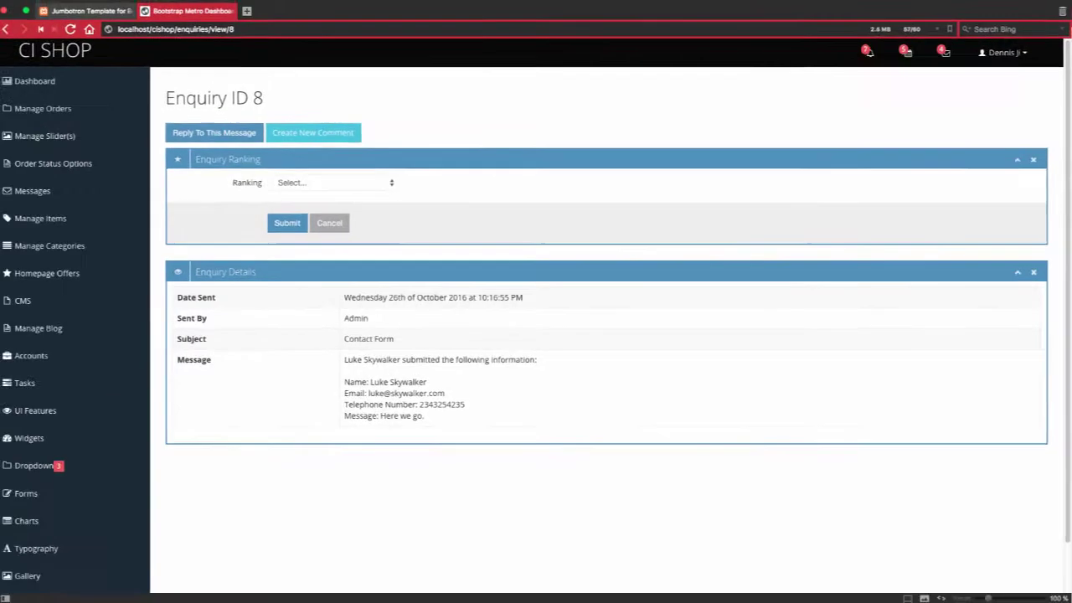
{"action": "left_click", "coordinate": [331, 183]}
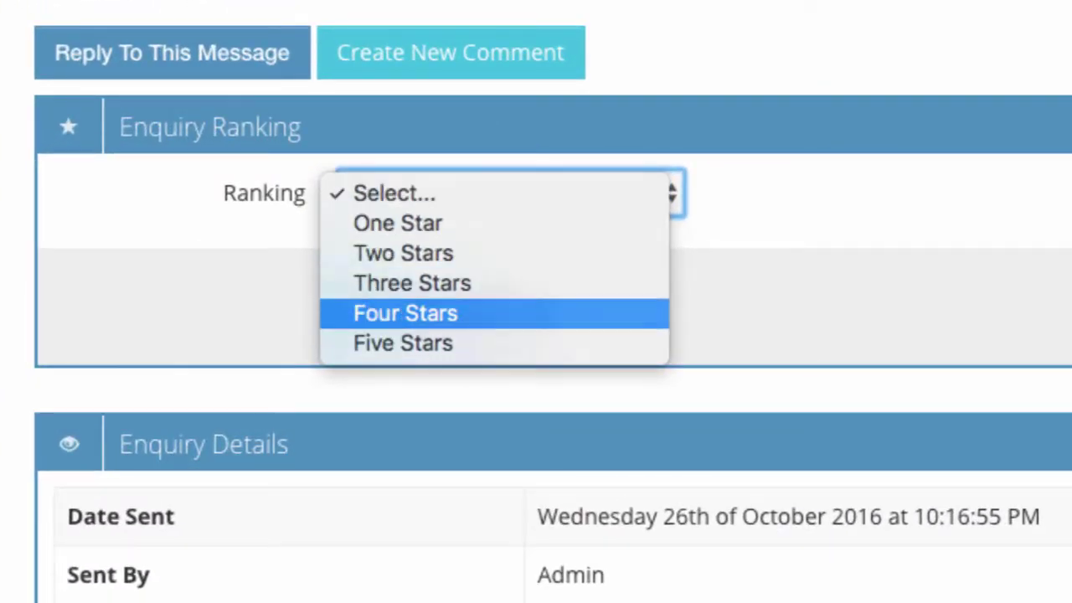
{"action": "left_click", "coordinate": [405, 313]}
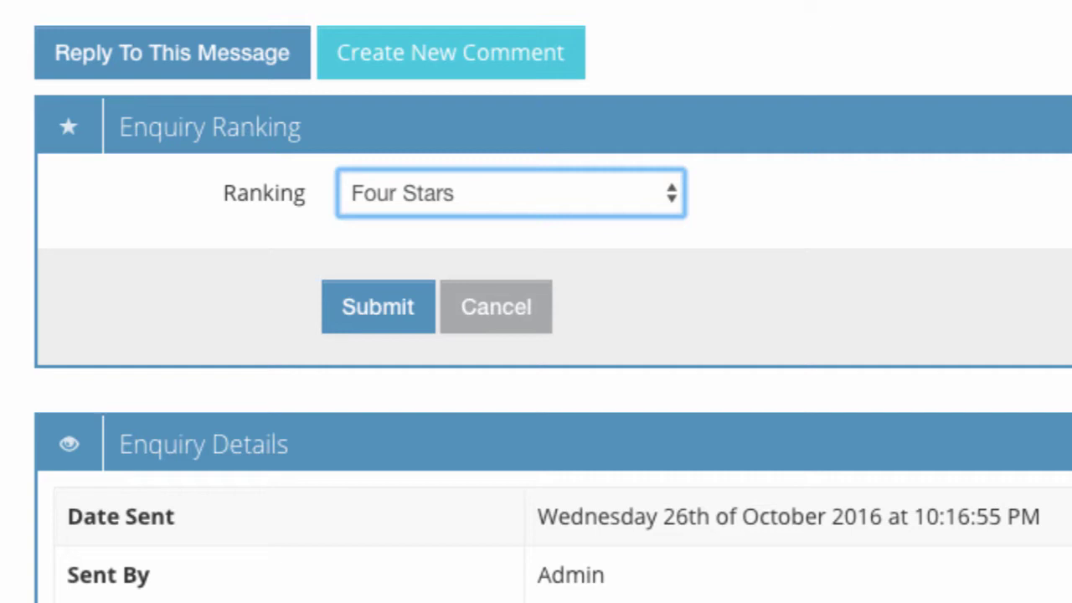
{"action": "left_click", "coordinate": [378, 307]}
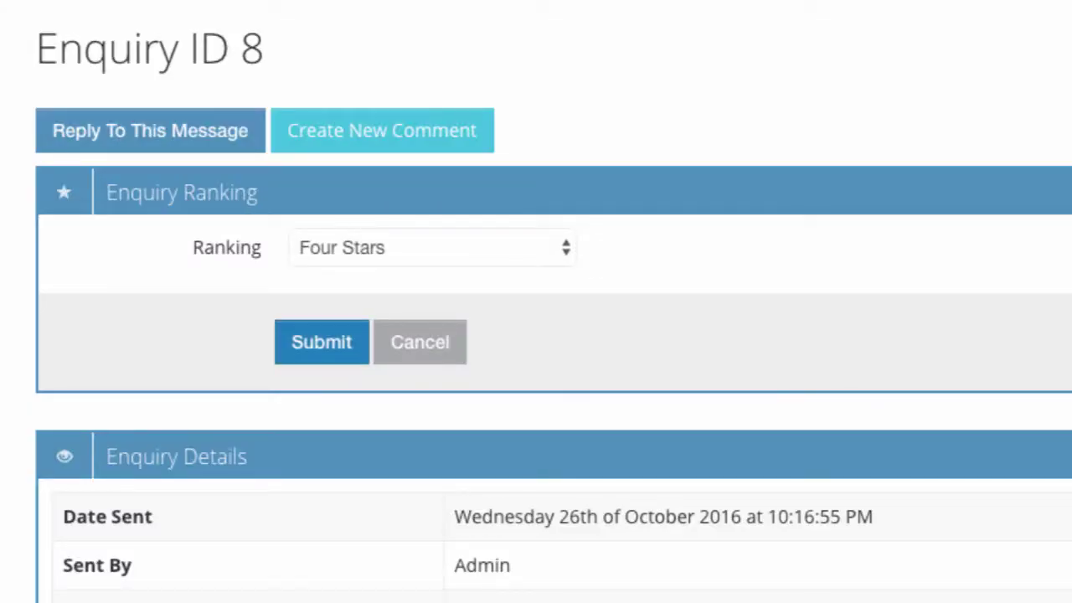
Save a new comment 'This is a great customer.' on enquiry ID 8
{"action": "left_click", "coordinate": [382, 130]}
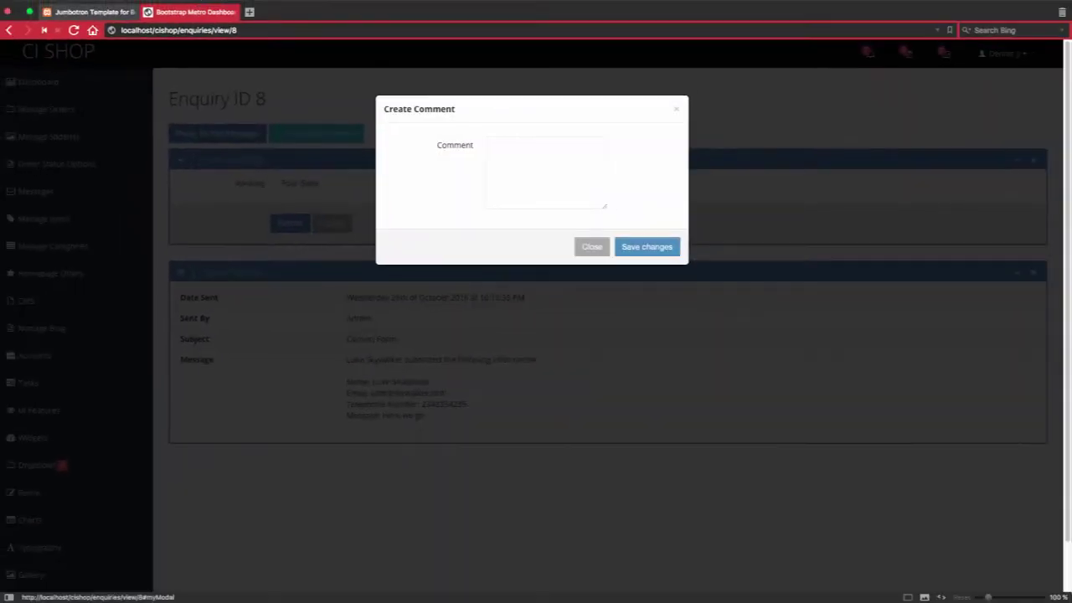
{"action": "left_click", "coordinate": [502, 159]}
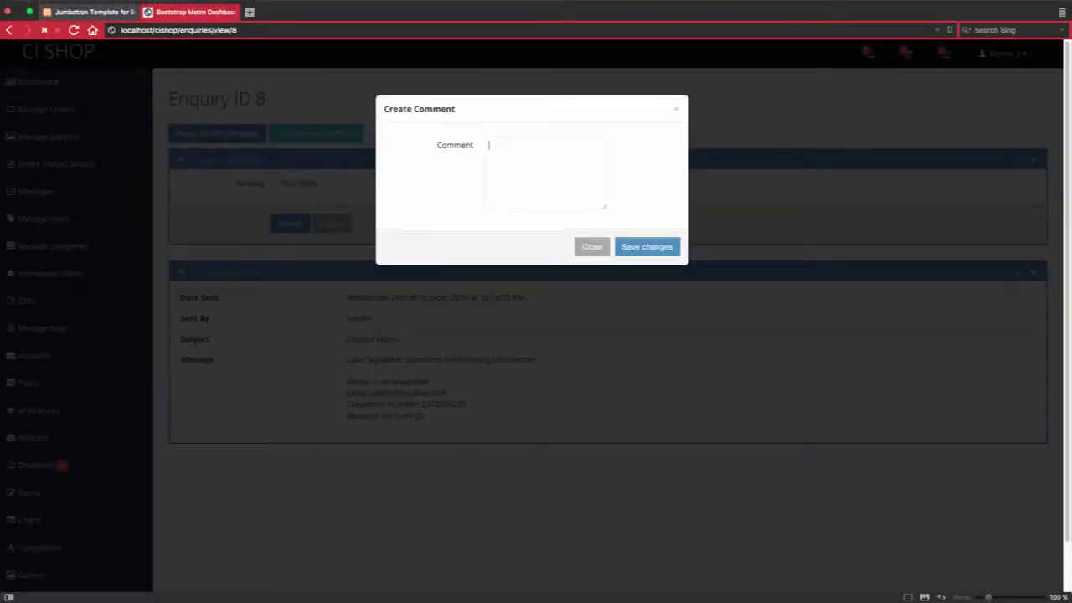
{"action": "type", "text": "This is a great customer."}
{"action": "left_click", "coordinate": [646, 247]}
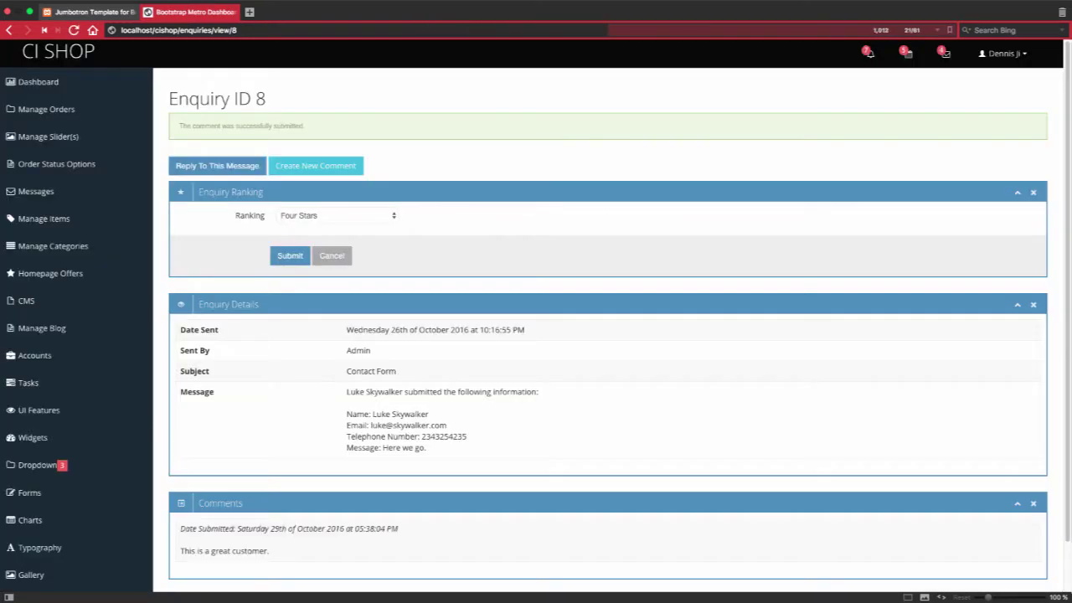
{"action": "scroll", "coordinate": [646, 246], "scroll_direction": "down", "scroll_amount": 1}
{"action": "scroll", "coordinate": [535, 318], "scroll_direction": "up", "scroll_amount": 1}
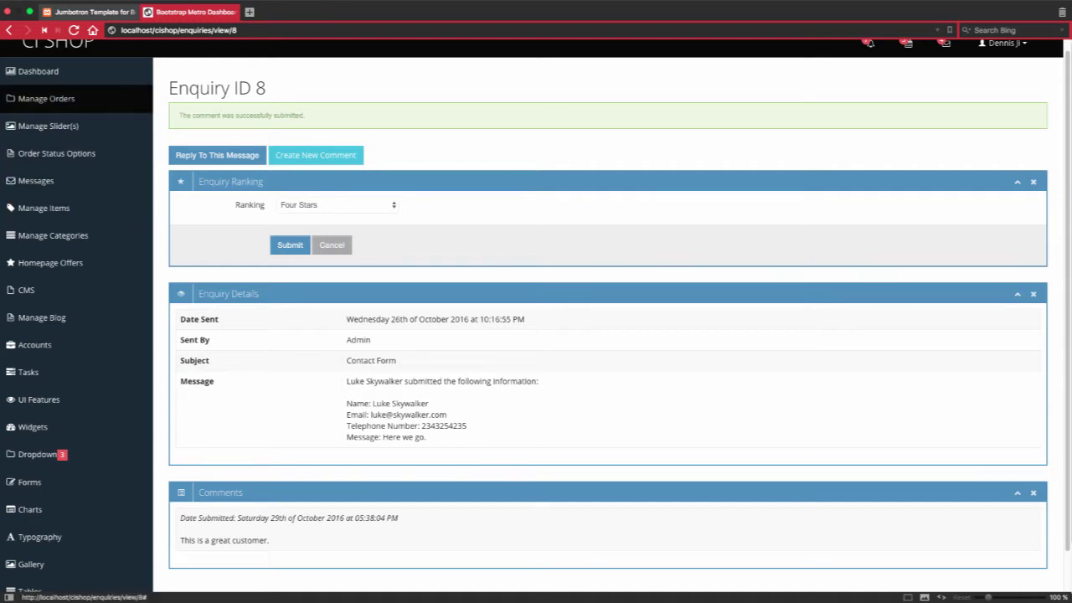
Open order ZKXGFT from Manage Orders > Orders Submitted and review its PayPal payment details
{"action": "left_click", "coordinate": [46, 98]}
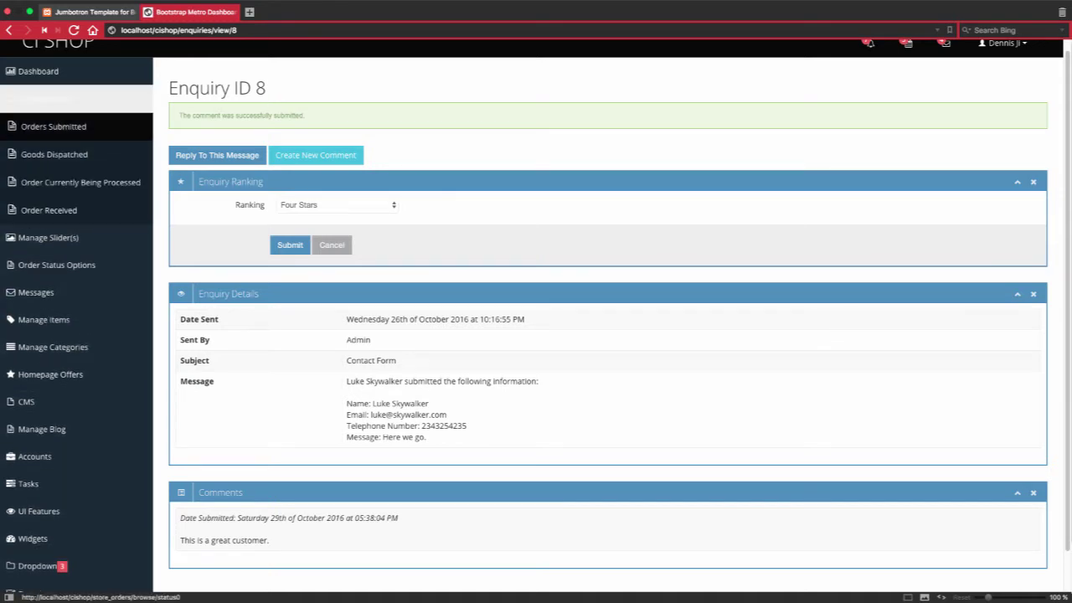
{"action": "left_click", "coordinate": [53, 126]}
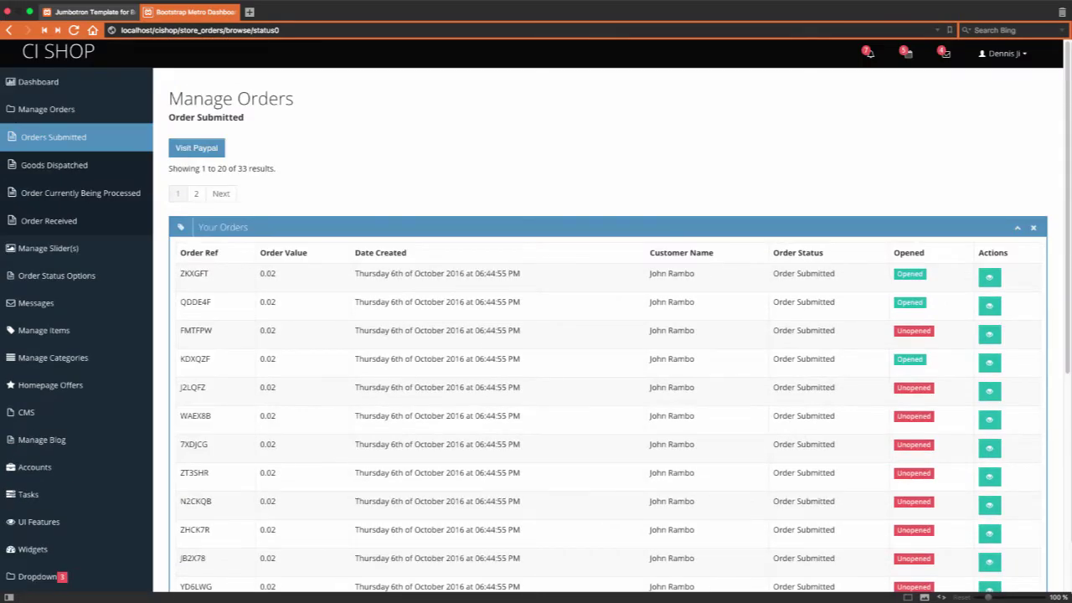
{"action": "left_click", "coordinate": [988, 277]}
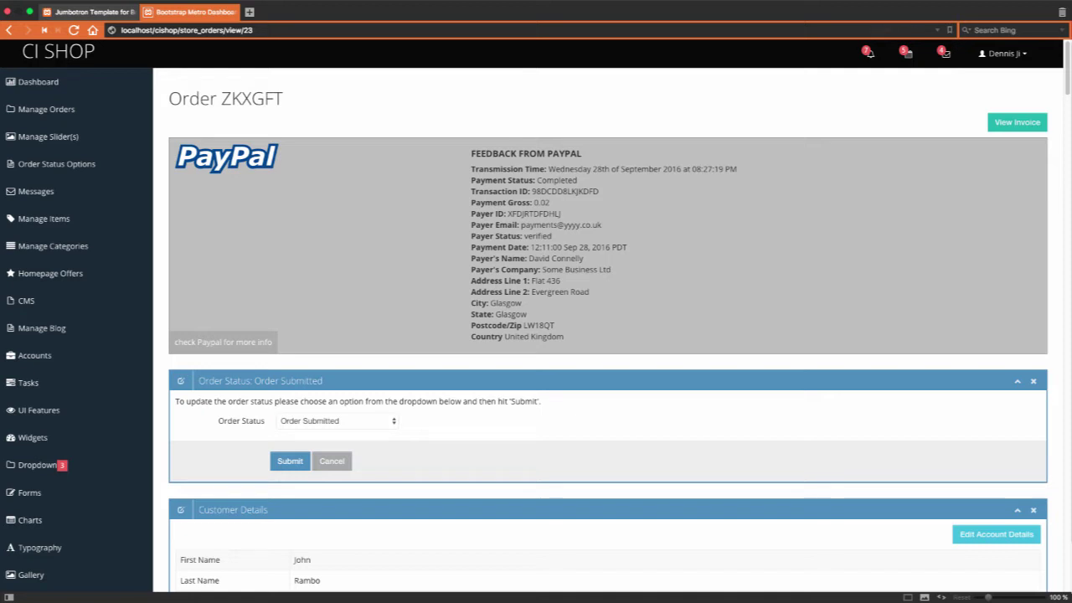
{"action": "left_click_drag", "start_coordinate": [471, 153], "coordinate": [505, 247]}
{"action": "scroll", "coordinate": [536, 315], "scroll_direction": "down", "scroll_amount": 6}
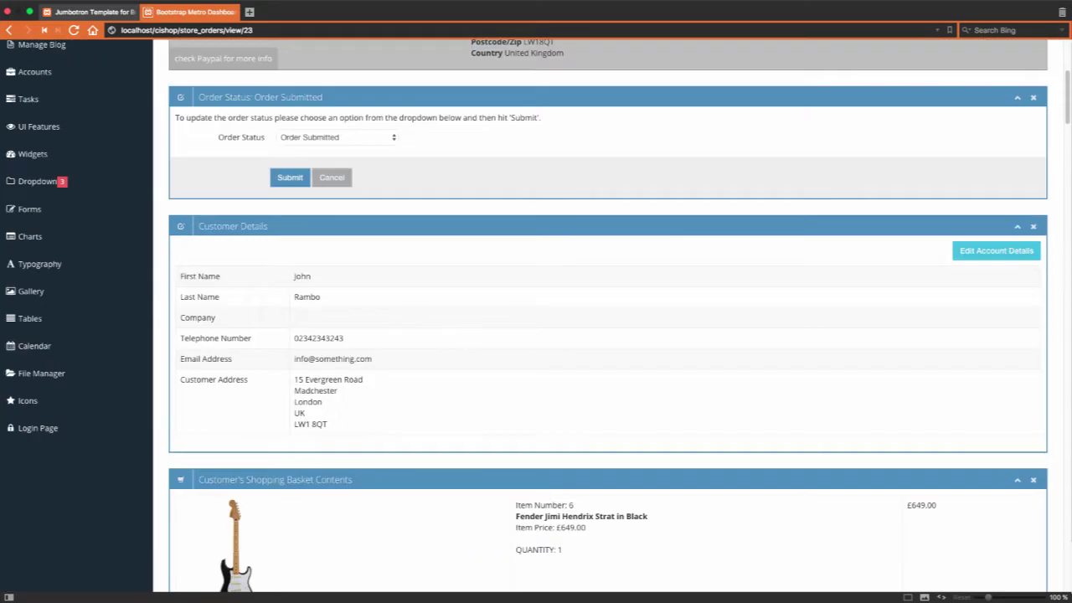
{"action": "scroll", "coordinate": [536, 315], "scroll_direction": "up", "scroll_amount": 3}
{"action": "scroll", "coordinate": [536, 315], "scroll_direction": "down", "scroll_amount": 3}
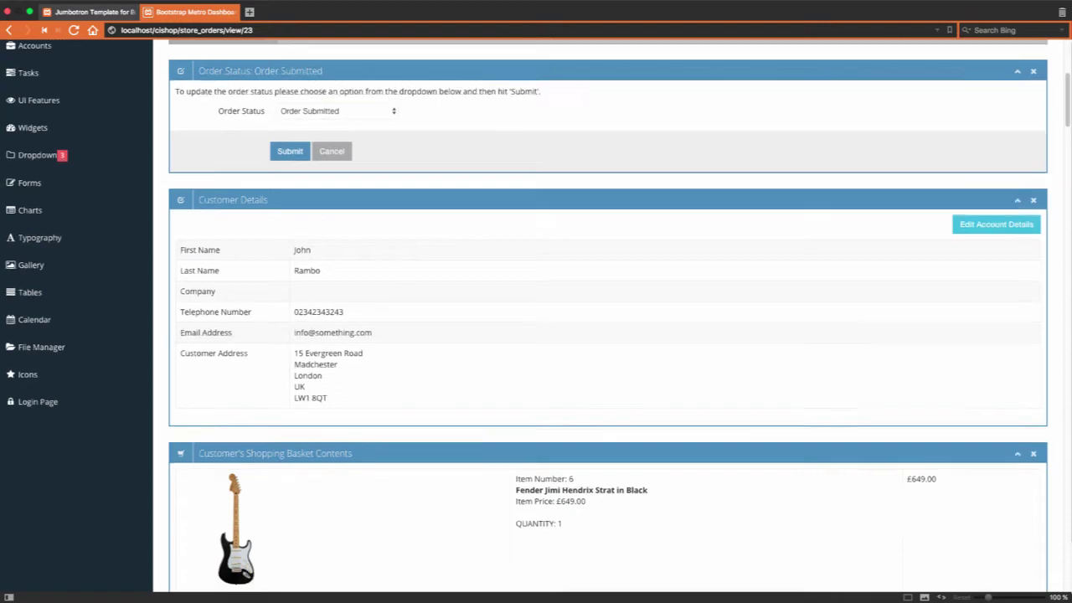
{"action": "scroll", "coordinate": [536, 315], "scroll_direction": "up", "scroll_amount": 9}
{"action": "scroll", "coordinate": [536, 315], "scroll_direction": "down", "scroll_amount": 4}
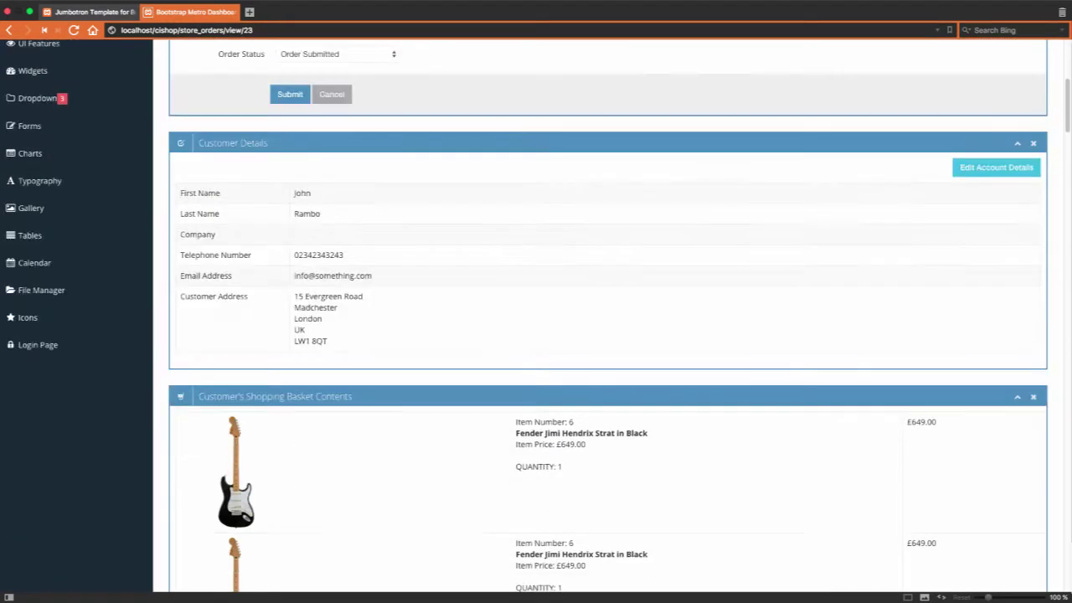
{"action": "scroll", "coordinate": [536, 315], "scroll_direction": "up", "scroll_amount": 4}
Submit Goods Dispatched as the order status and open the order's invoice
{"action": "left_click", "coordinate": [352, 414]}
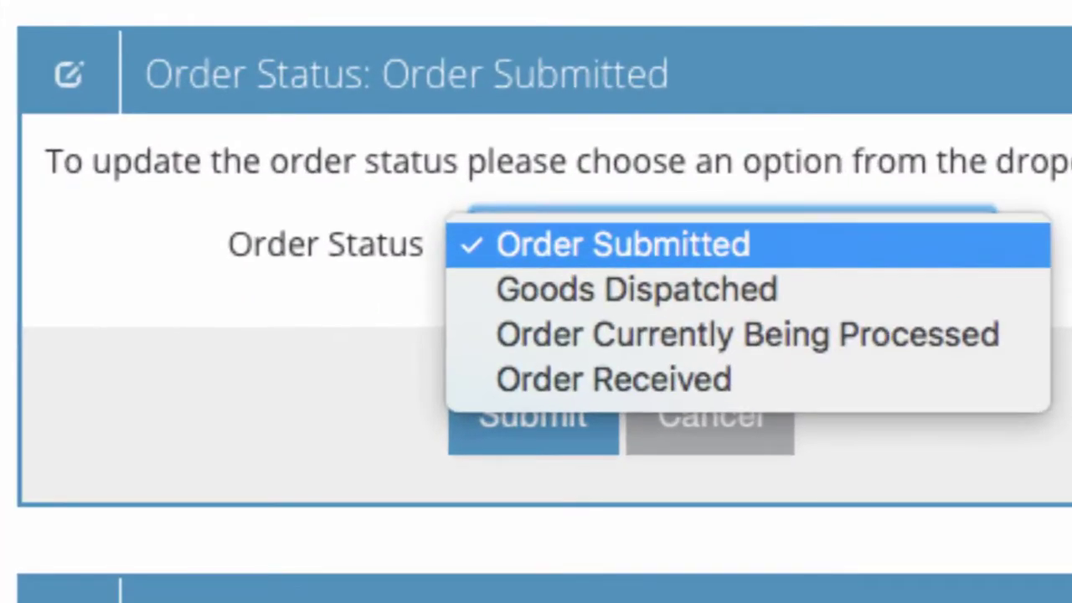
{"action": "key", "text": "Return"}
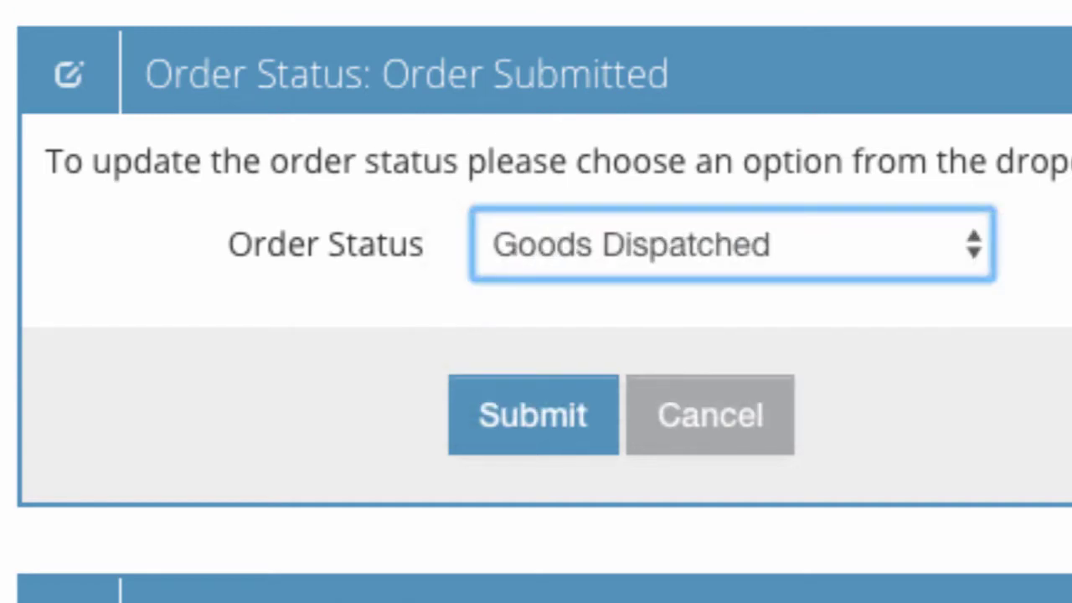
{"action": "key", "text": "Tab"}
{"action": "key", "text": "Return"}
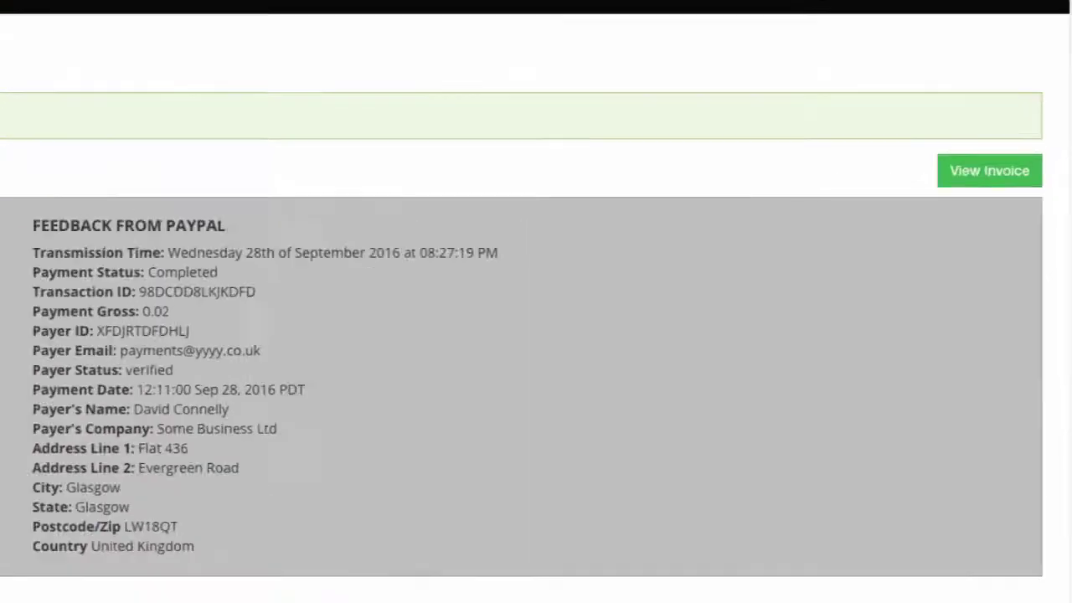
{"action": "key", "text": "Tab"}
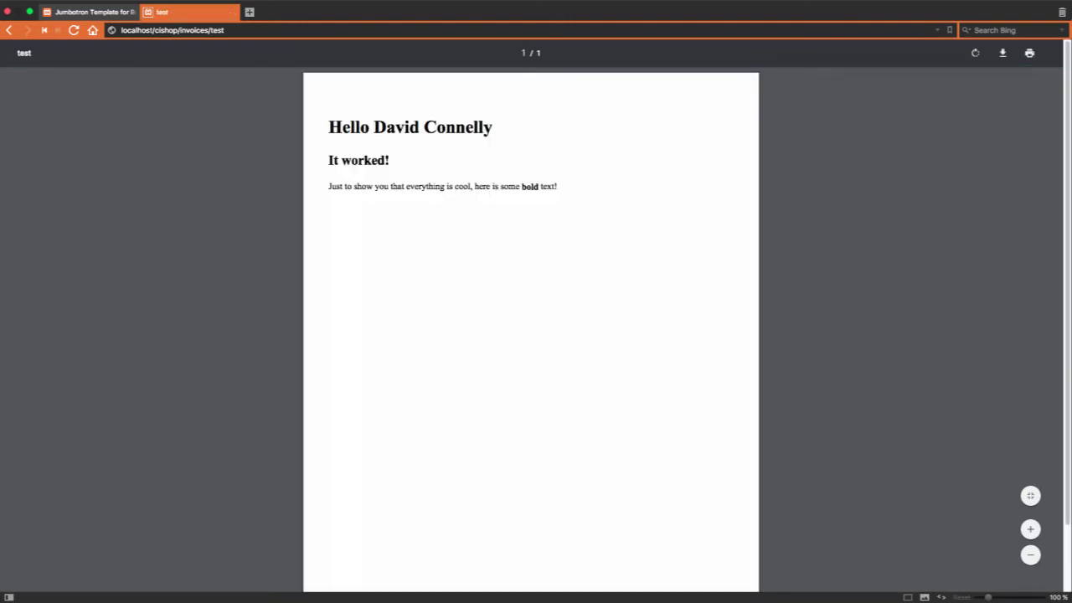
Go back from the 'It worked!' test invoice PDF to order ZKXGFT
{"action": "left_click", "coordinate": [9, 29]}
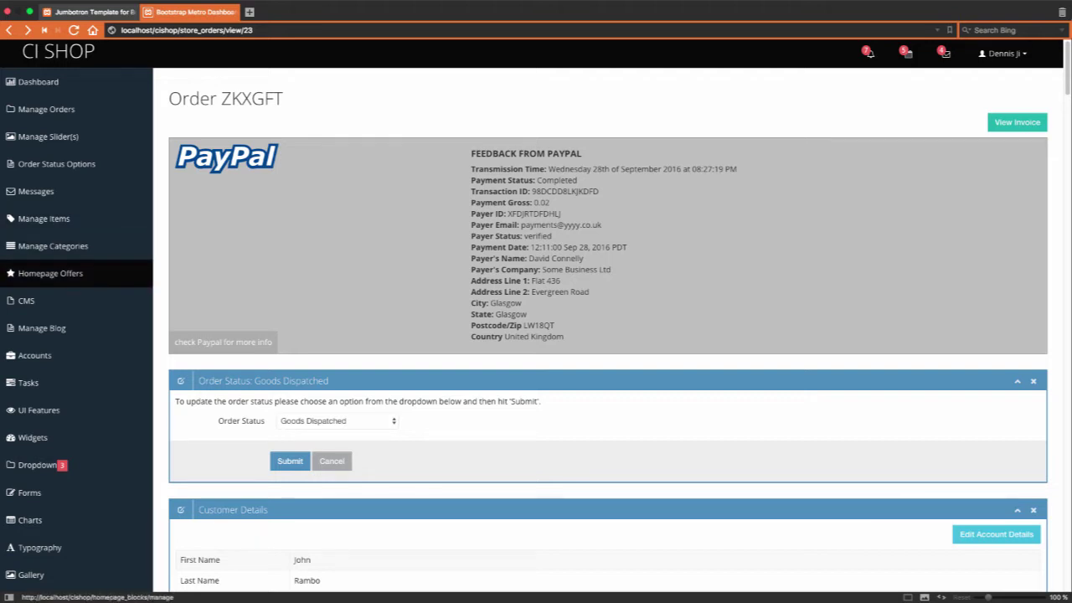
Check the Manage Blog entries list, then scroll the storefront home page's blog posts
{"action": "left_click", "coordinate": [50, 327]}
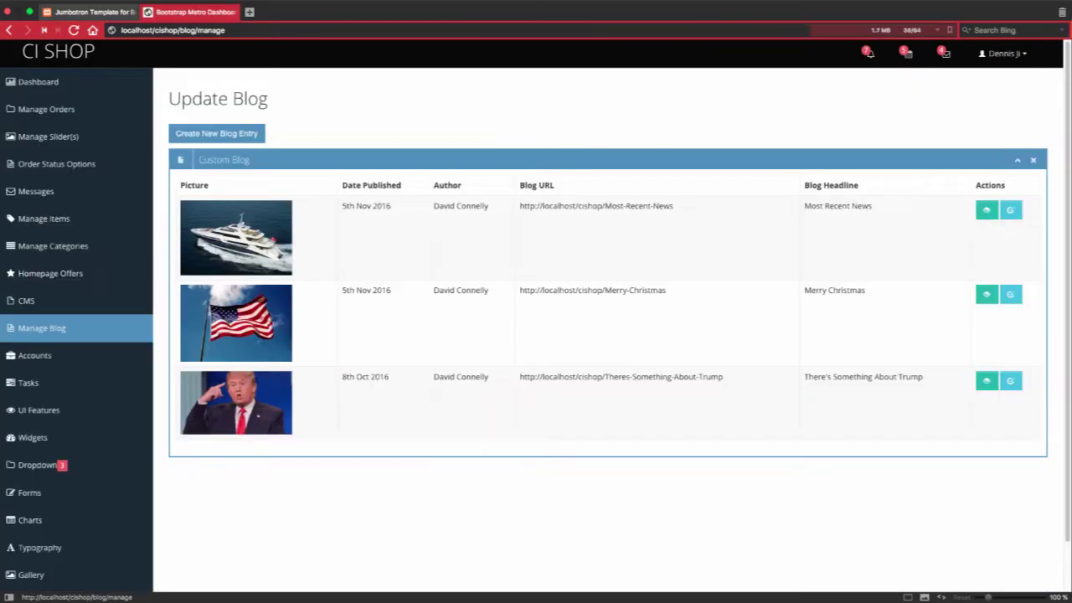
{"action": "left_click", "coordinate": [92, 11]}
{"action": "scroll", "coordinate": [536, 335], "scroll_direction": "down", "scroll_amount": 3}
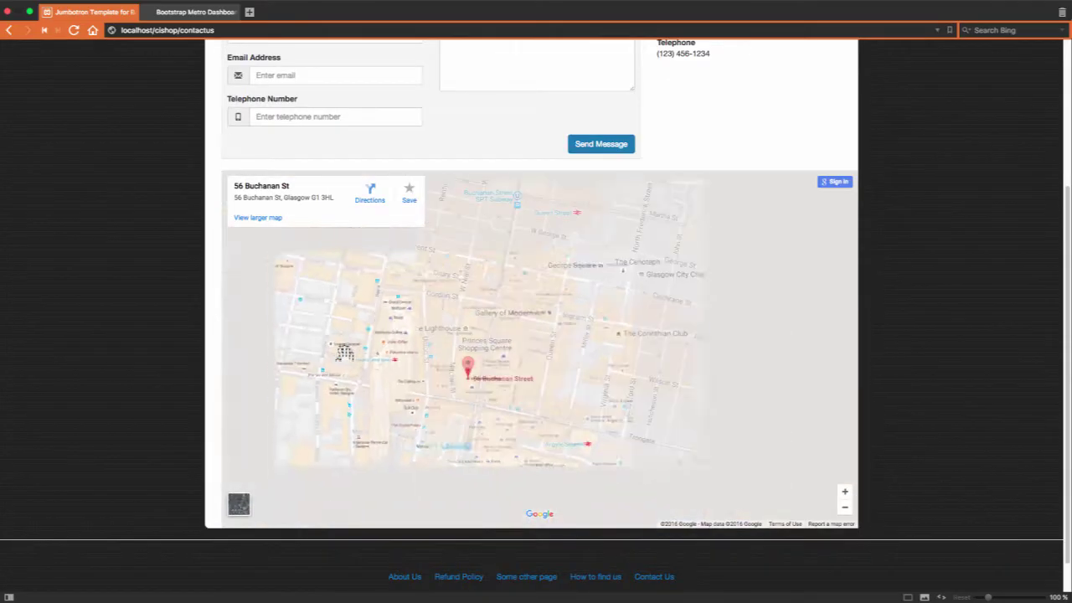
{"action": "scroll", "coordinate": [536, 335], "scroll_direction": "up", "scroll_amount": 3}
{"action": "left_click", "coordinate": [226, 110]}
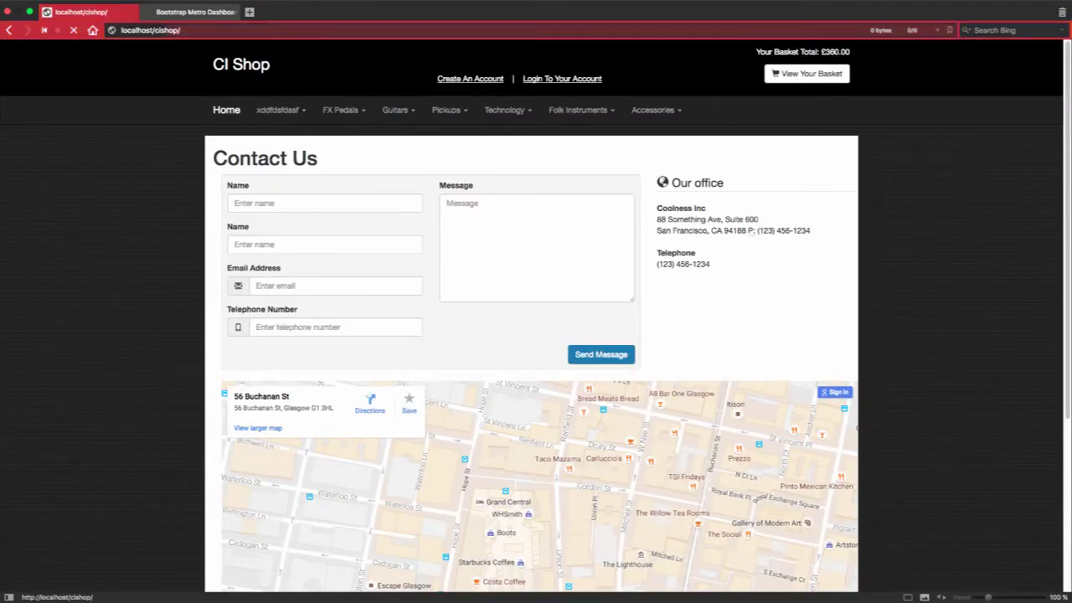
{"action": "scroll", "coordinate": [536, 334], "scroll_direction": "down", "scroll_amount": 10}
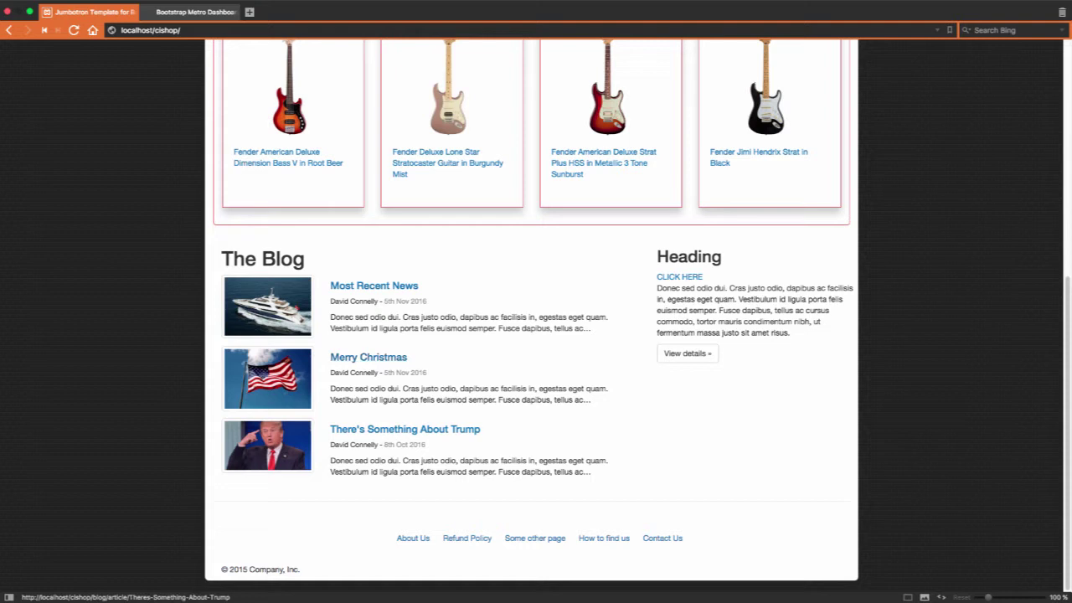
{"action": "scroll", "coordinate": [368, 357], "scroll_direction": "up", "scroll_amount": 5}
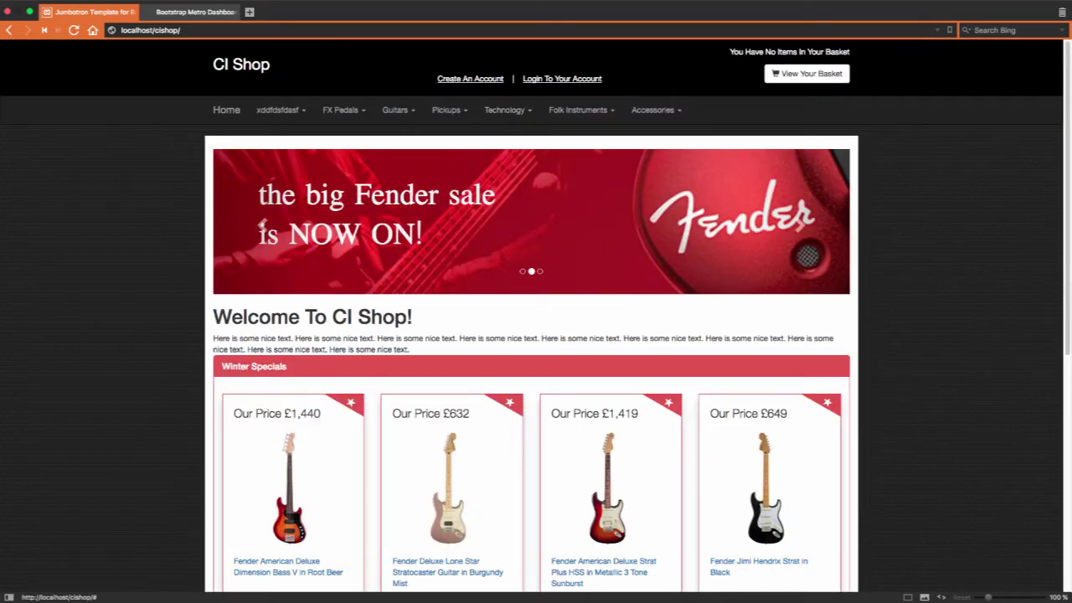
{"action": "mouse_move", "coordinate": [191, 11]}
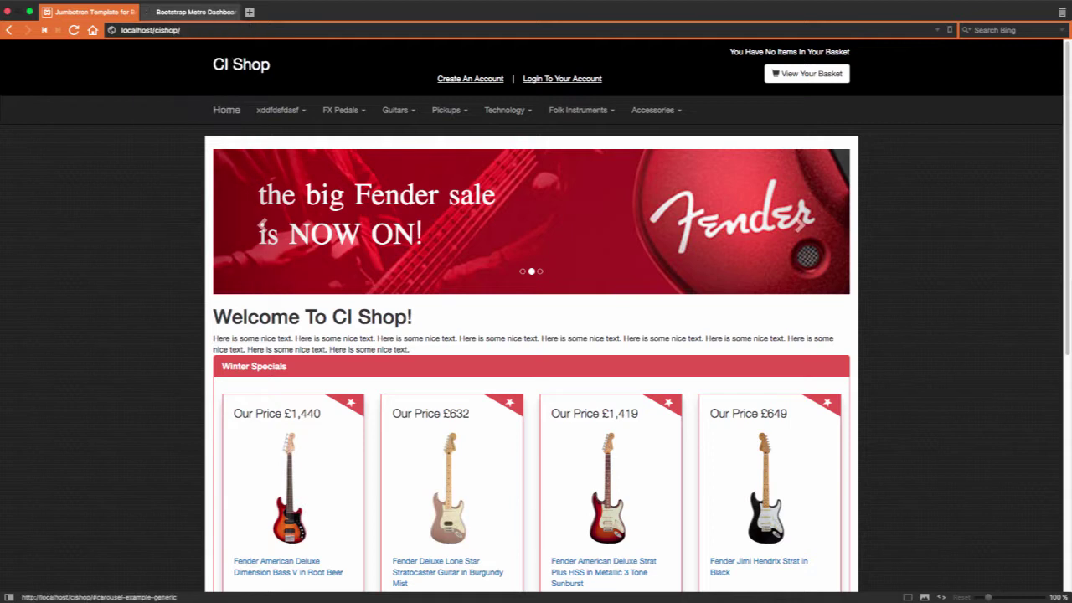